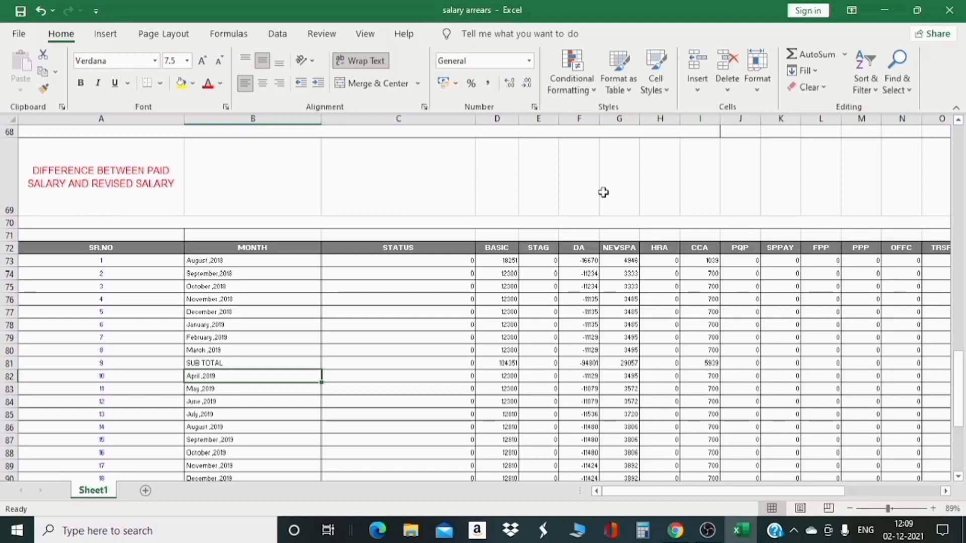
Examine the monthly rows and subtotals of the paid versus revised salary difference table, from August 2018 to August 2020.
key("Down")
key("Down")
key("Down")
key("Down")
key("Down")
key("Down")
key("Down")
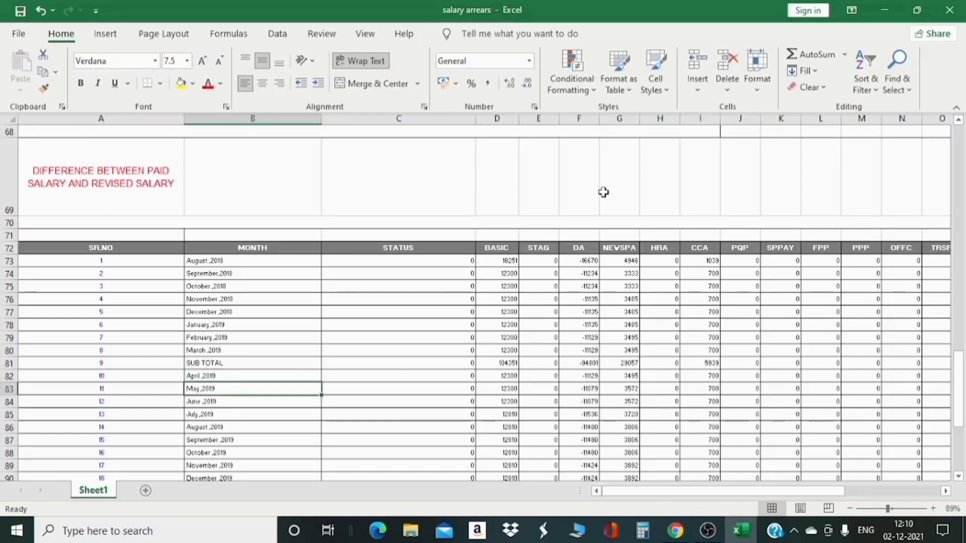
key("Down")
key("Up")
key("Up")
key("Up")
key("Up")
key("Up")
key("Up")
key("Up")
key("Up")
key("Up")
key("Up")
key("Up")
key("Up")
key("Up")
key("Up")
key("Up")
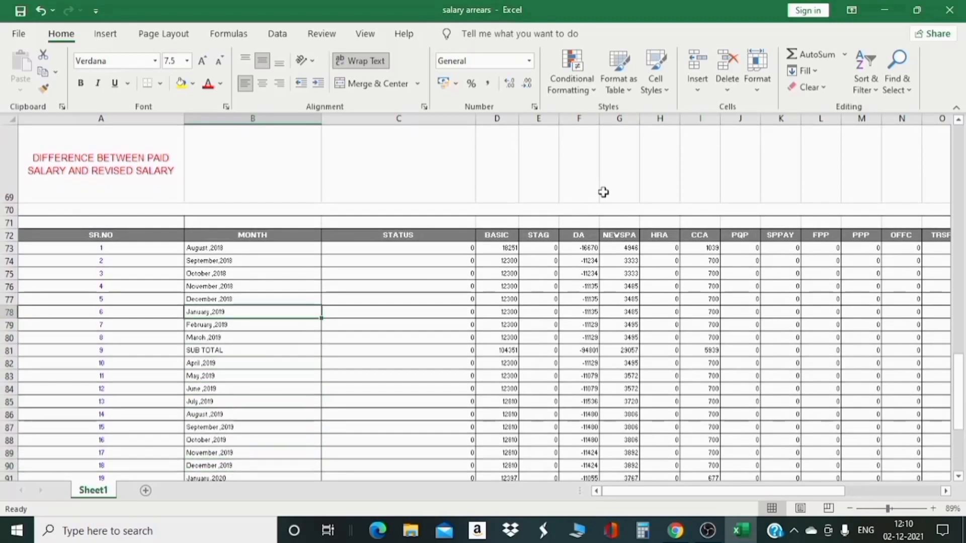
key("Up")
key("Up")
key("Down")
key("Down")
key("Down")
key("Down")
key("Down")
key("Down")
key("Down")
key("Down")
key("Down")
key("Down")
key("Down")
key("Down")
key("Down")
key("Down")
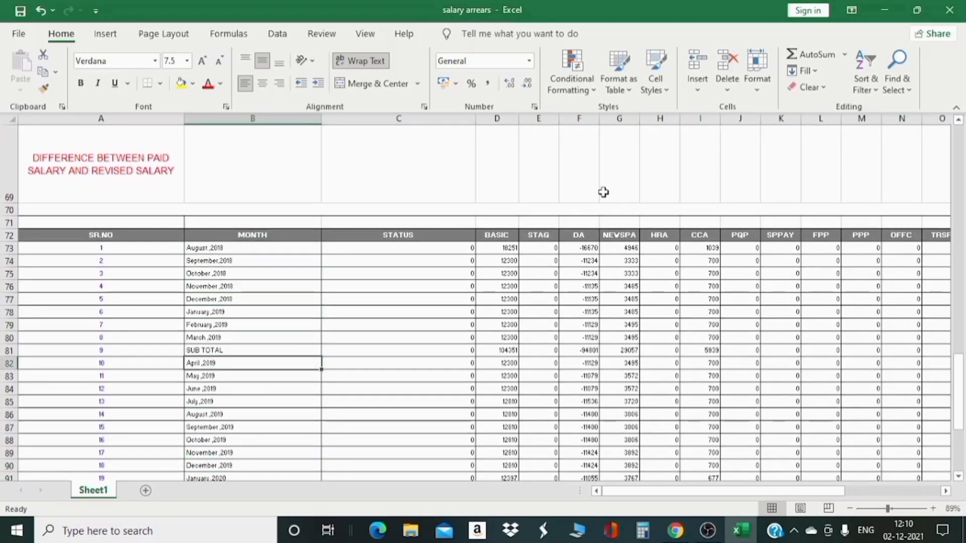
key("Down")
key("Down")
key("Down")
key("Down")
key("Down")
key("Down")
key("Down")
key("Down")
key("Down")
key("Down")
key("Down")
key("Down")
key("Down")
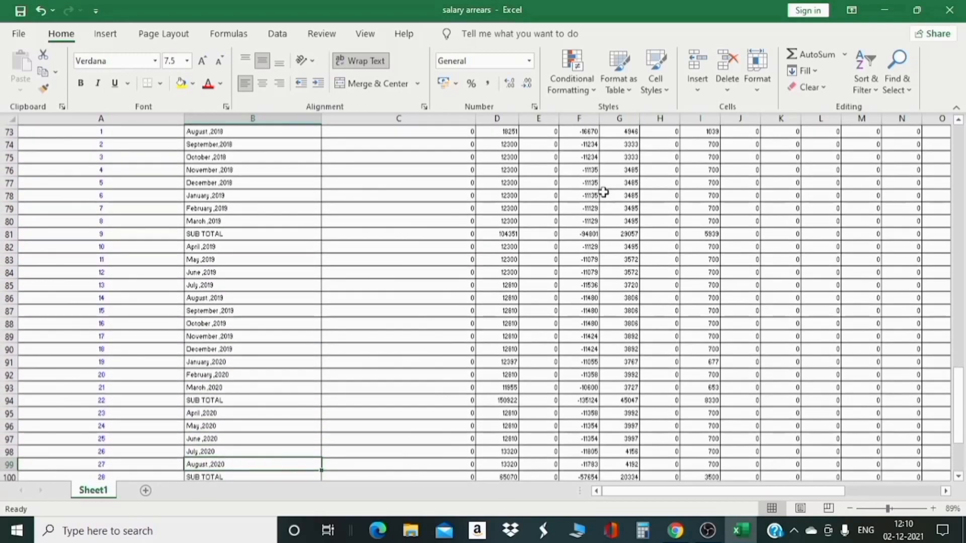
key("Up")
key("Up")
key("Up")
key("Up")
key("Up")
key("Up")
key("Up")
key("Up")
key("Up")
key("Up")
key("Up")
key("Up")
key("Up")
key("Up")
key("Up")
key("Up")
key("Up")
key("Up")
key("Up")
key("Up")
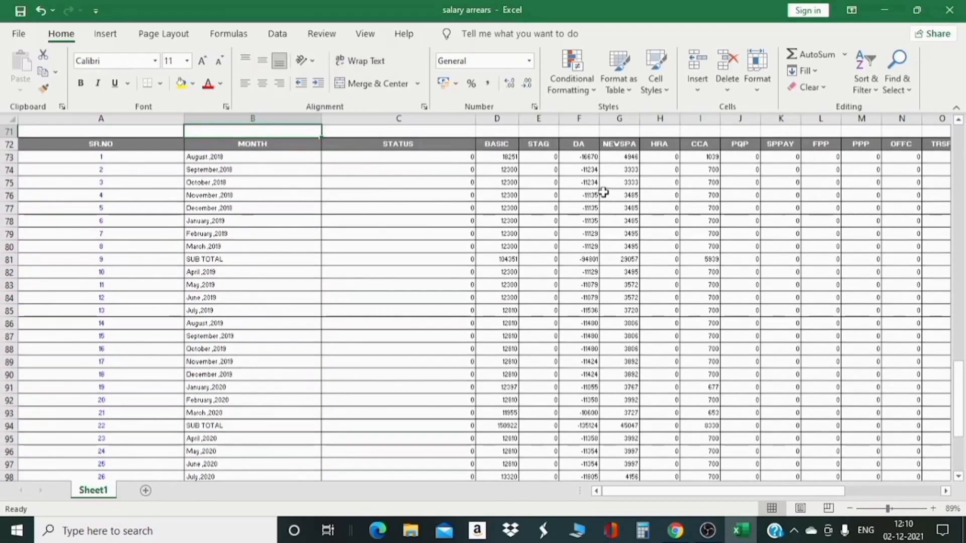
Enlarge the sheet to 136% and examine the difference table's months down to the grand total and arrears summary.
left_click_drag(889, 509, 891, 509)
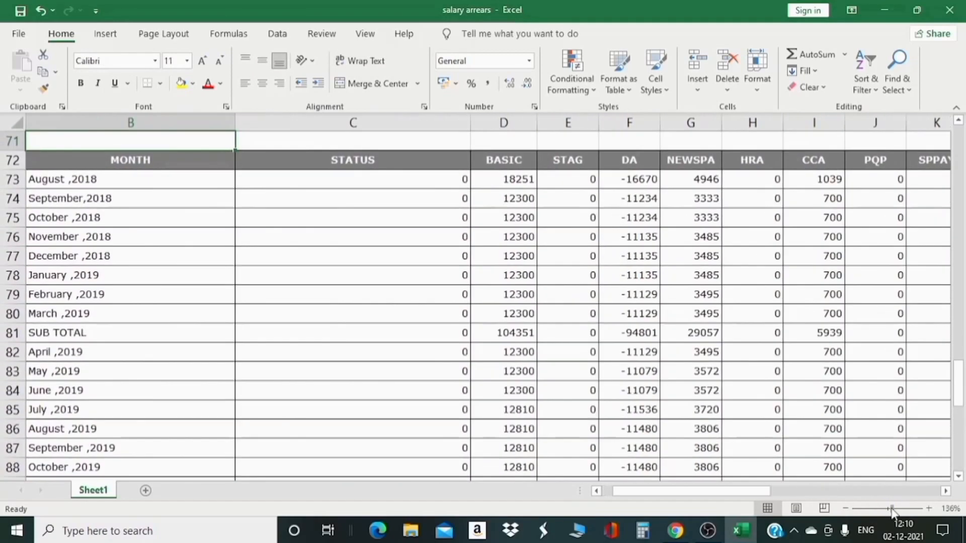
key("Up")
key("Up")
key("Up")
key("Up")
key("Up")
key("Up")
key("Up")
key("Up")
key("Up")
key("Up")
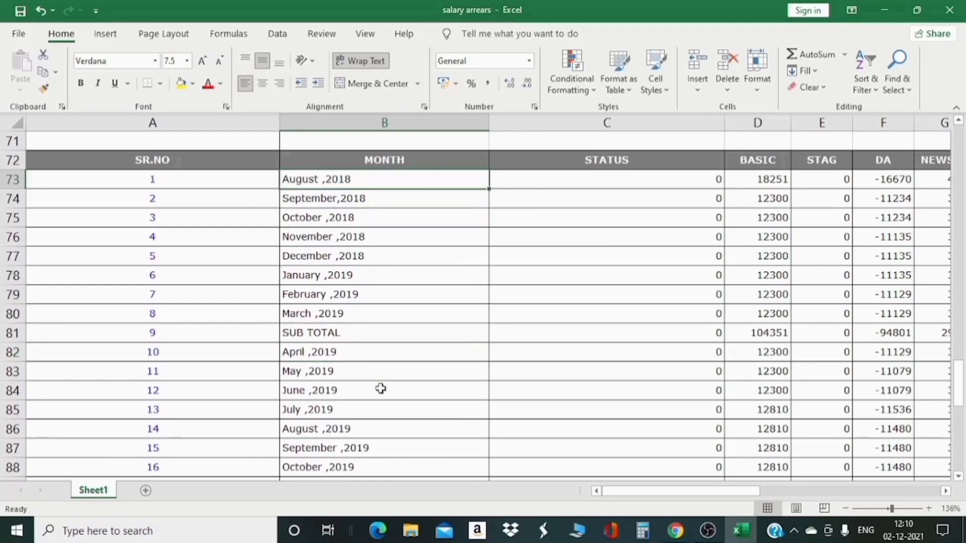
key("Down")
key("Down")
key("Down")
key("Down")
key("Down")
key("Down")
key("Down")
key("Down")
key("Down")
key("Down")
key("Down")
key("Down")
key("Down")
key("Down")
key("Down")
key("Down")
key("Down")
key("Down")
key("Down")
key("Down")
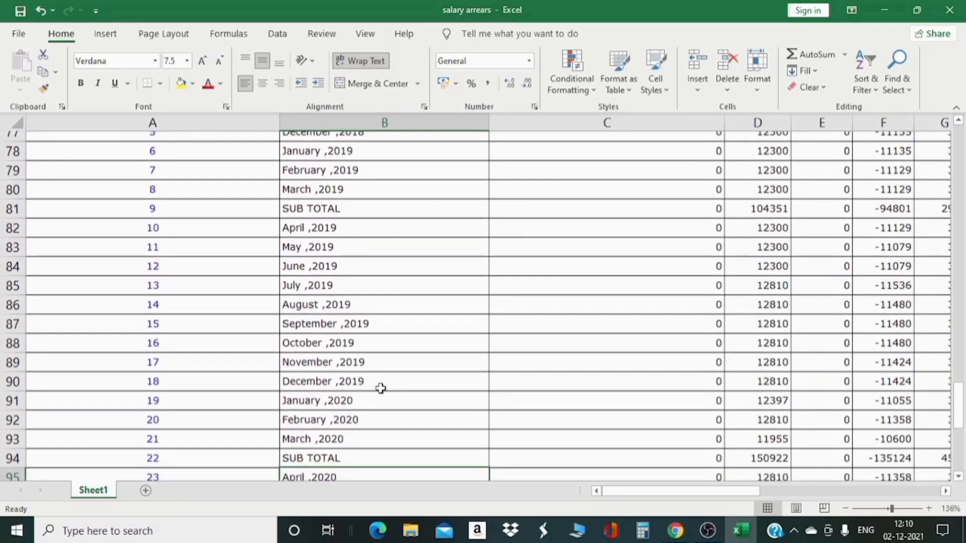
key("Down")
key("Down")
key("Down")
scroll(380, 389, "down", 3)
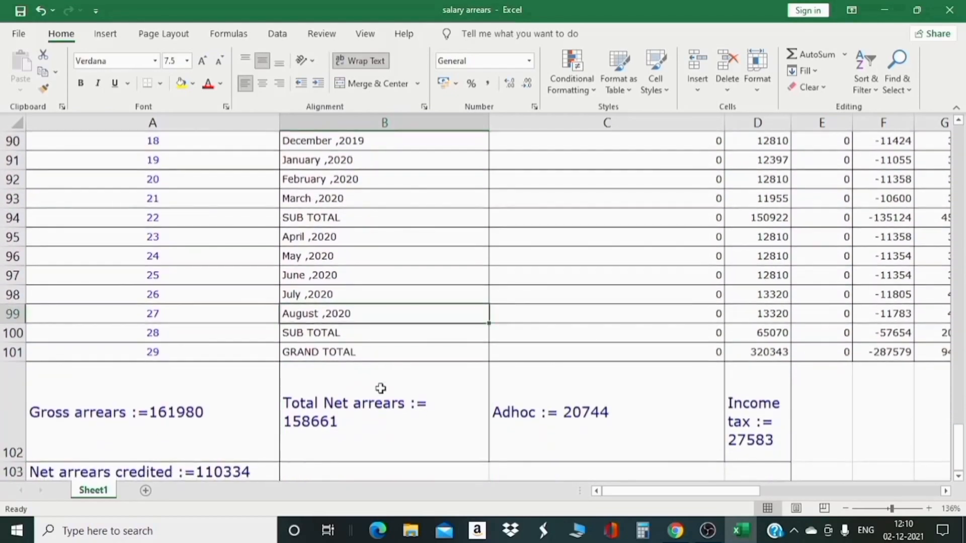
Fill the SUB TOTAL cell B81, below March 2019 in the Month column, with yellow.
key("Up")
key("Up")
key("Up")
key("Up")
key("Up")
key("Up")
key("Up")
key("Up")
key("Up")
key("Up")
key("Up")
key("Up")
key("Up")
key("Up")
key("Up")
key("Up")
key("Up")
key("Up")
key("Up")
key("Up")
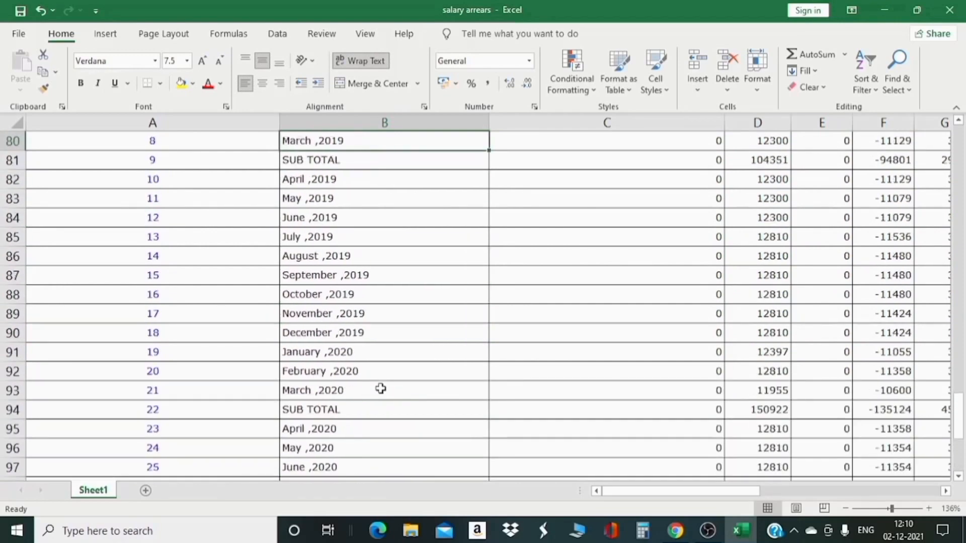
key("Up")
key("Up")
key("Up")
key("Down")
key("Down")
key("Down")
key("Down")
key("Down")
key("Down")
key("Down")
key("Down")
key("Down")
key("Down")
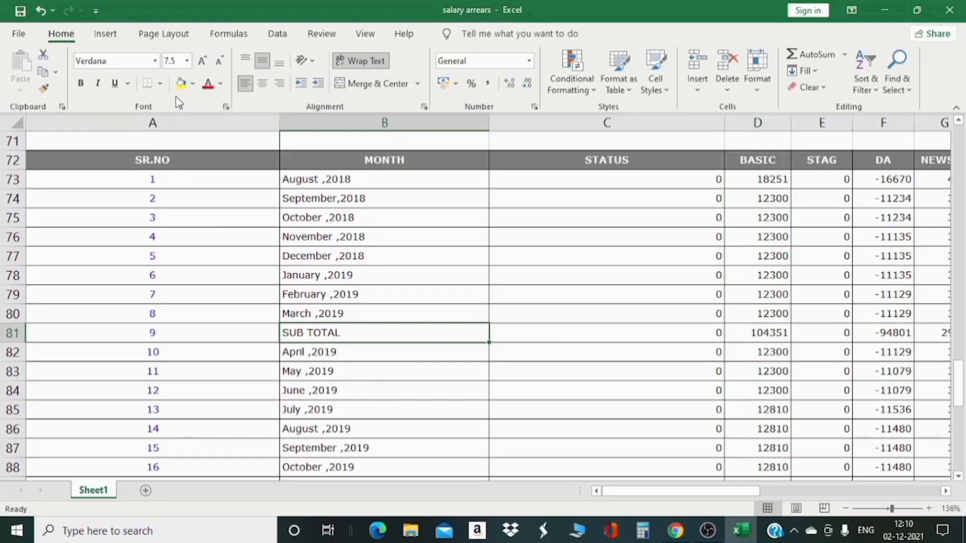
left_click(181, 83)
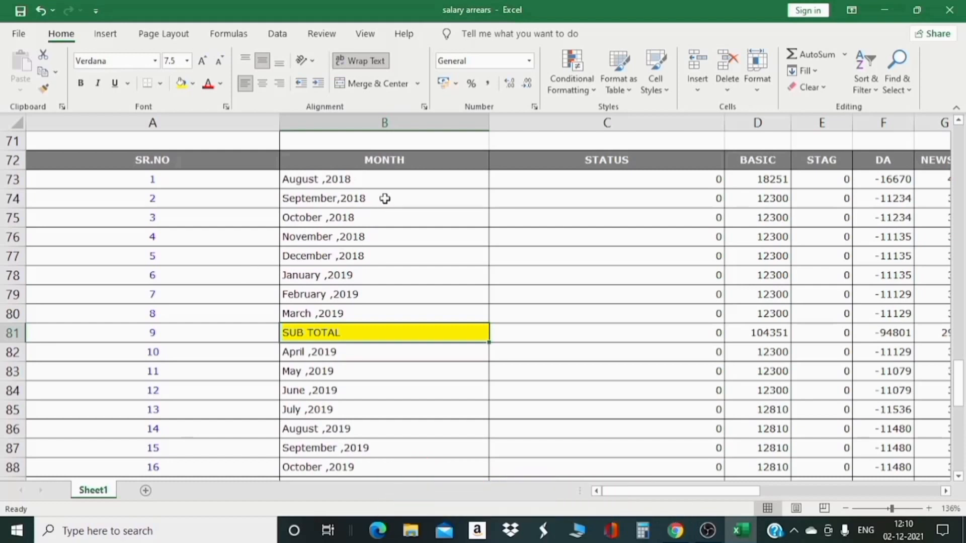
Go through the months covered by the highlighted subtotal, from March 2019 back to August 2018.
key("Up")
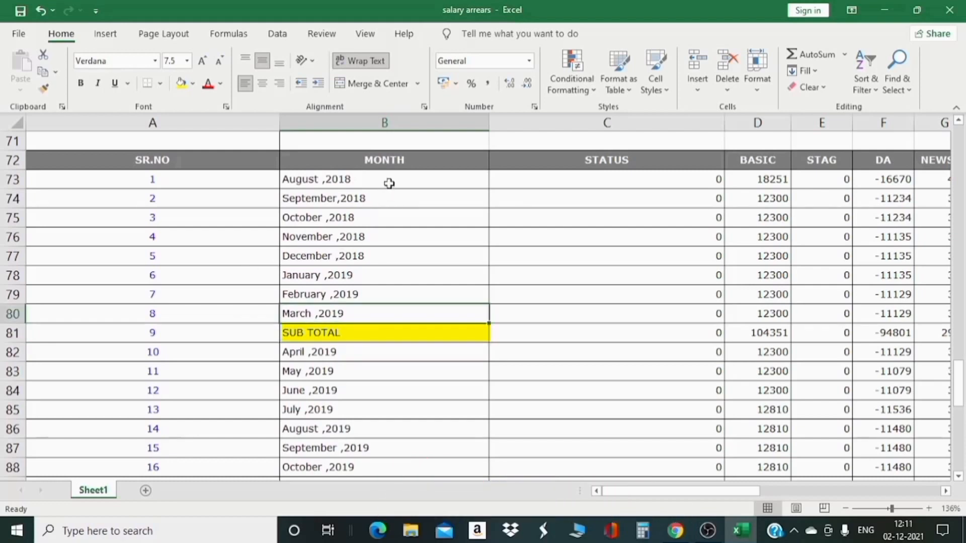
key("Up")
key("Up")
key("Up")
key("Up")
key("Up")
key("Up")
key("Up")
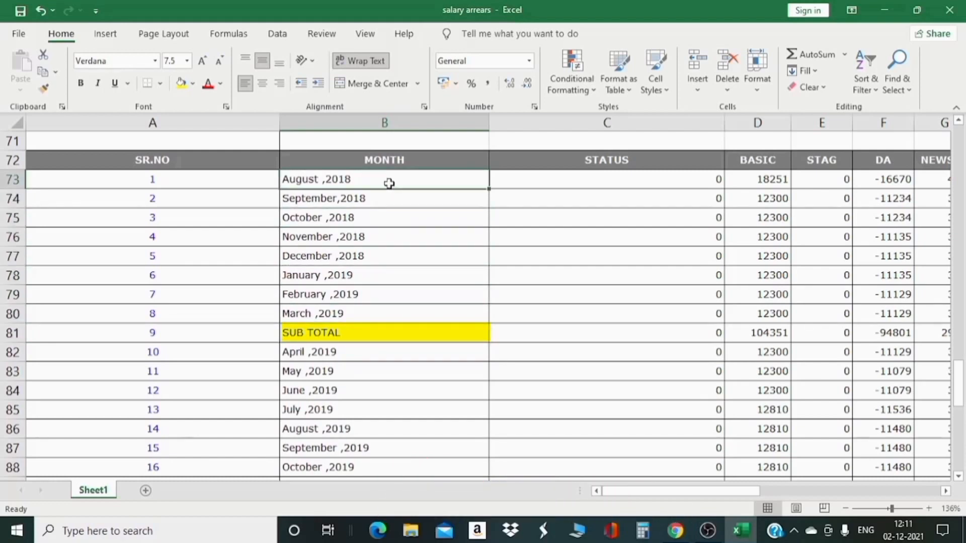
Go through the Month column entries from August 2018 down to the highlighted SUB TOTAL in row 81.
key("Down")
key("Down")
key("Down")
key("Up")
key("Up")
key("Up")
key("Down")
key("Down")
key("Down")
key("Down")
key("Down")
key("Down")
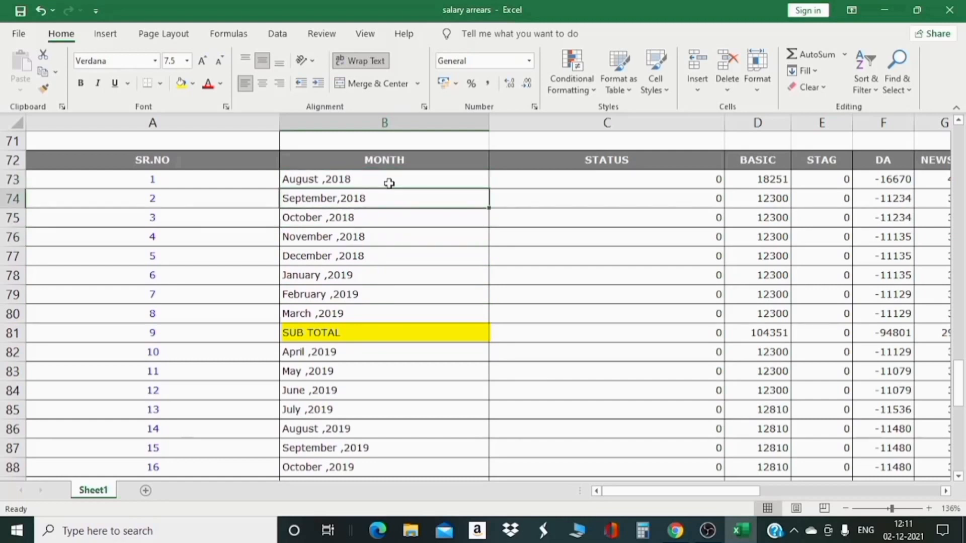
key("Down")
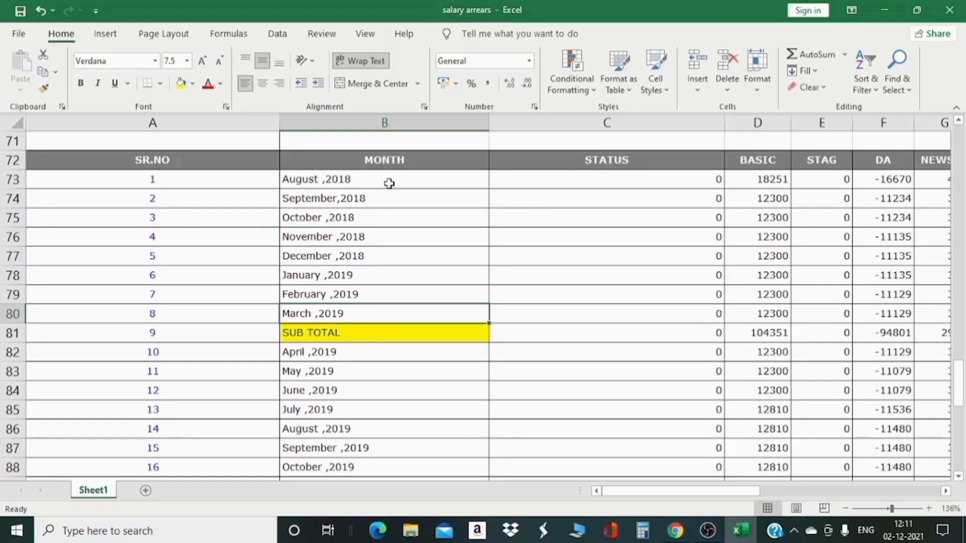
key("Down")
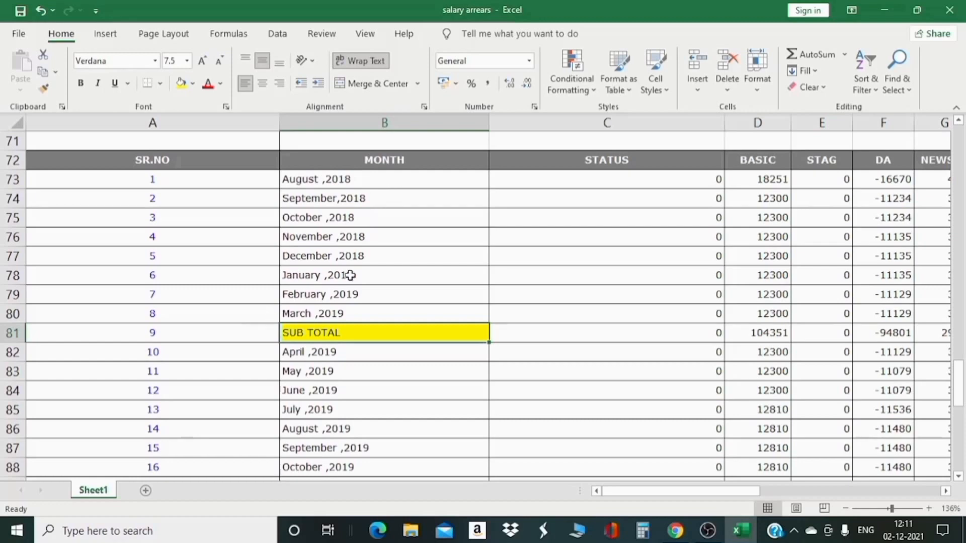
Examine the Month column from August 2018 down through every financial-year subtotal to the GRAND TOTAL row.
left_click(381, 181)
key("Down")
key("Down")
key("Down")
key("Down")
key("Down")
key("Down")
key("Down")
key("Down")
key("Down")
key("Down")
key("Down")
key("Down")
key("Down")
key("Down")
key("Down")
key("Down")
key("Down")
key("Down")
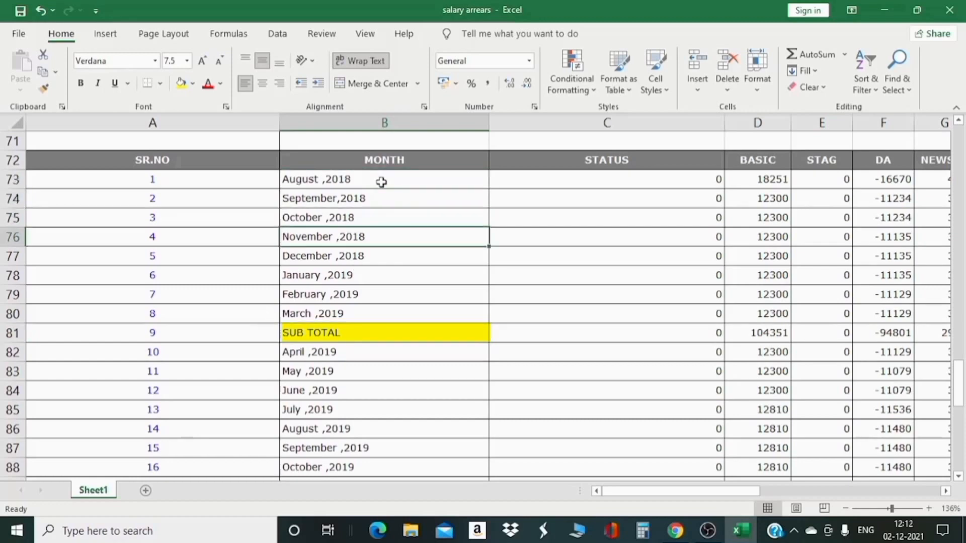
key("Down")
key("Down")
key("Down")
key("Down")
key("Down")
key("Down")
key("Down")
key("Down")
key("Down")
key("Down")
key("Down")
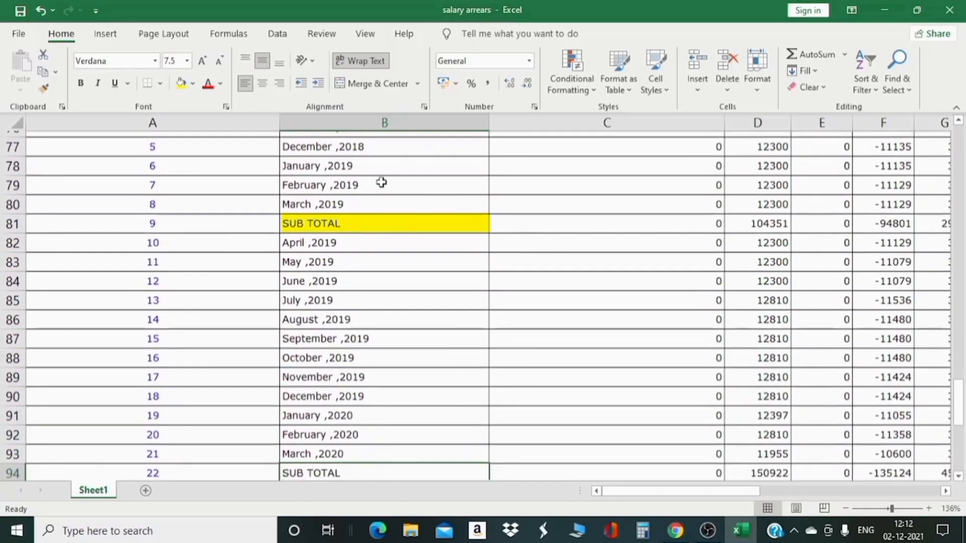
key("Up")
key("Up")
key("Up")
key("Up")
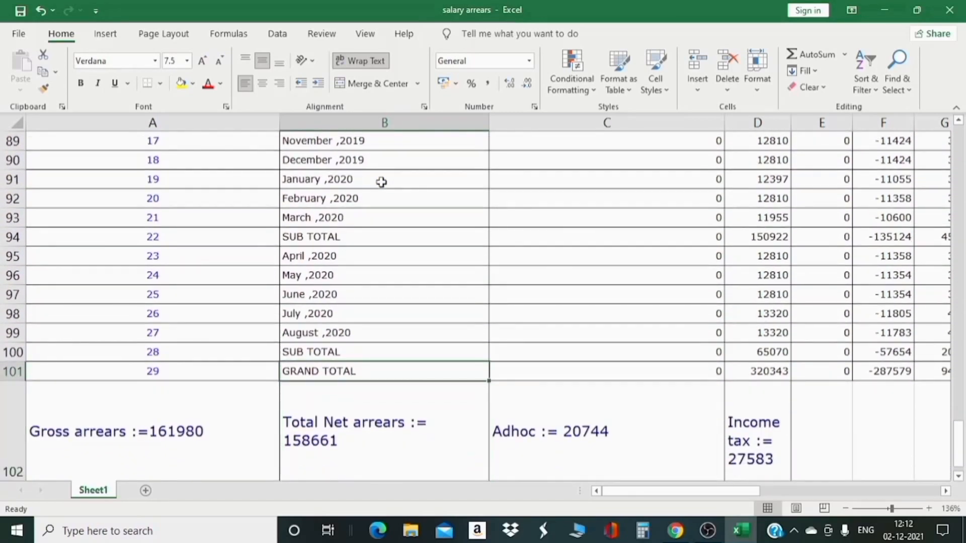
Add a new sheet and list the financial years 18-19, 19-20 and 20-21 in cells B1 to B3.
left_click(145, 490)
left_click(96, 138)
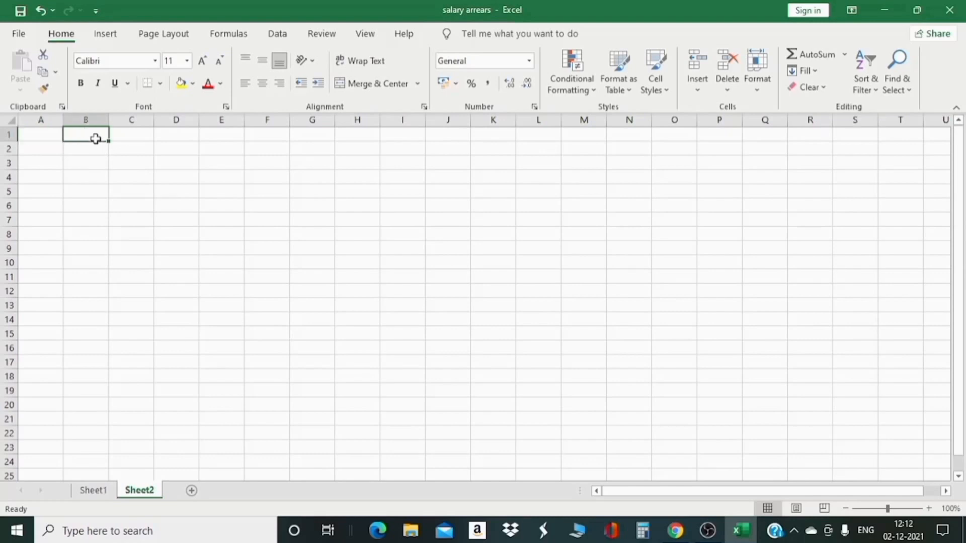
type("18-19")
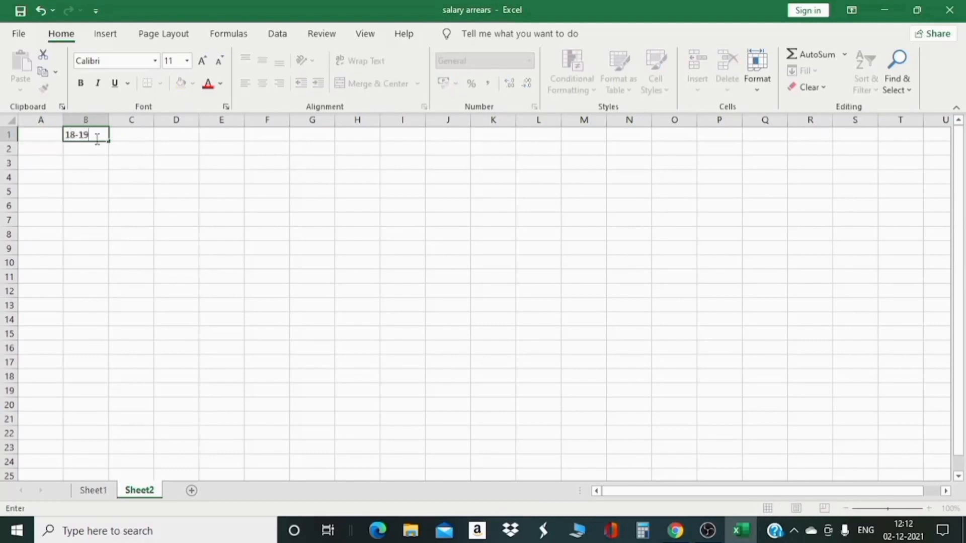
key("Return")
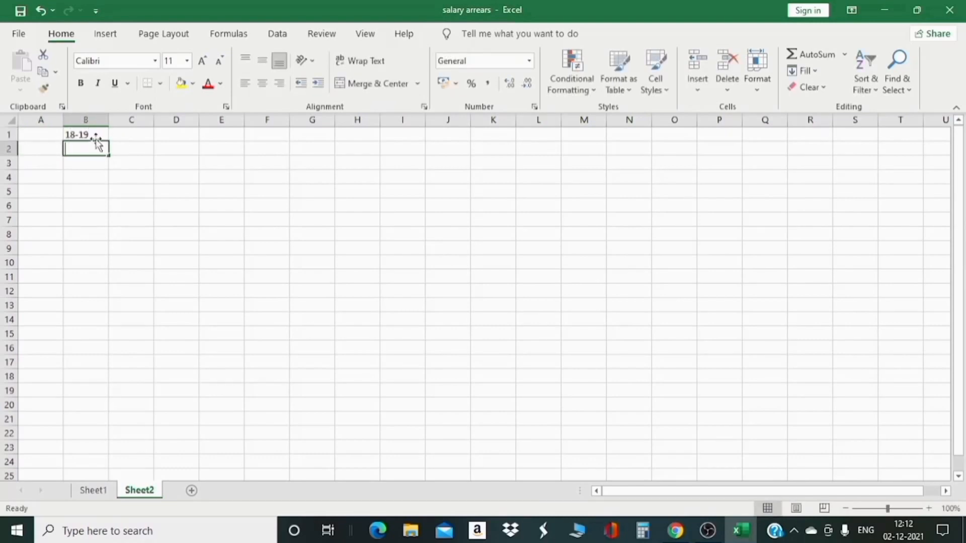
type("19-20")
key("Return")
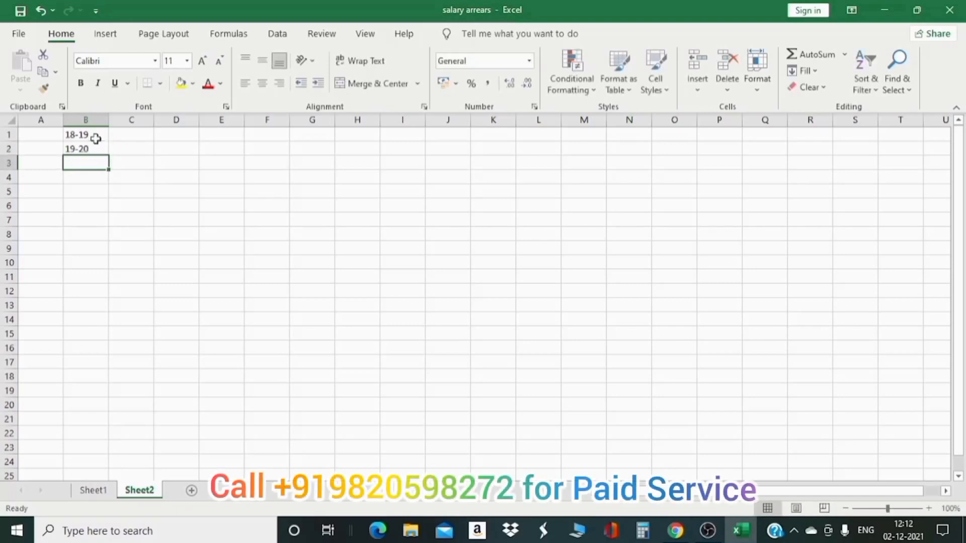
type("20-21")
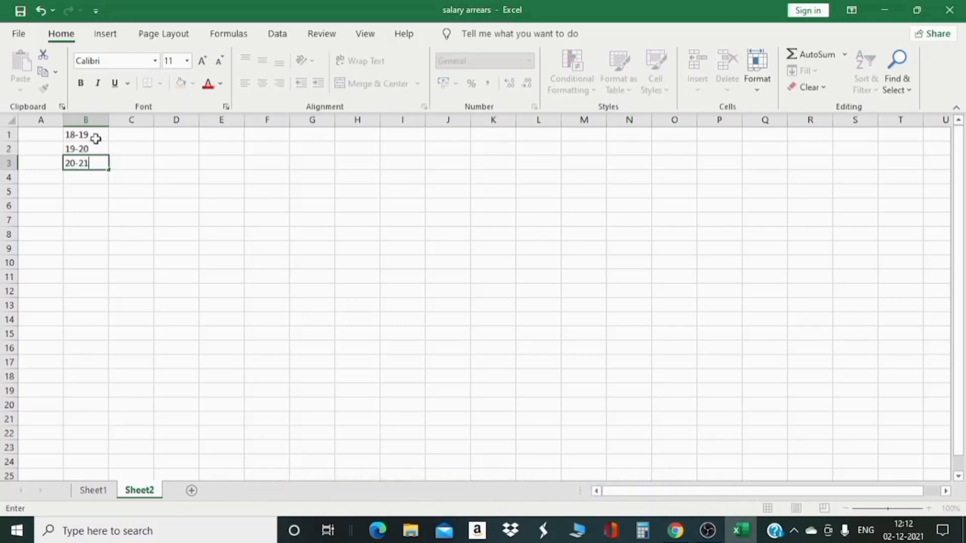
key("Return")
left_click(176, 250)
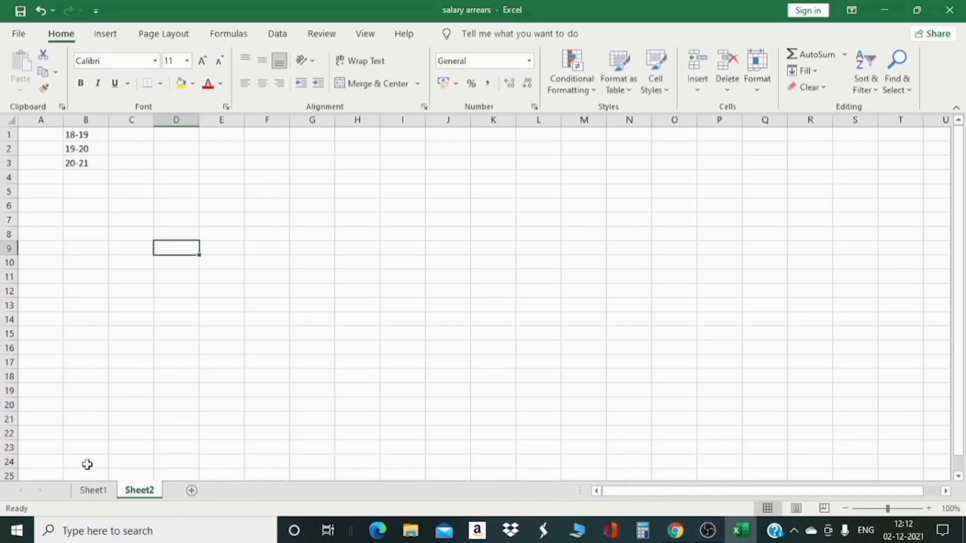
Return to Sheet1 and locate the August 2018 entry at the start of the difference table.
left_click(93, 491)
left_click(231, 258)
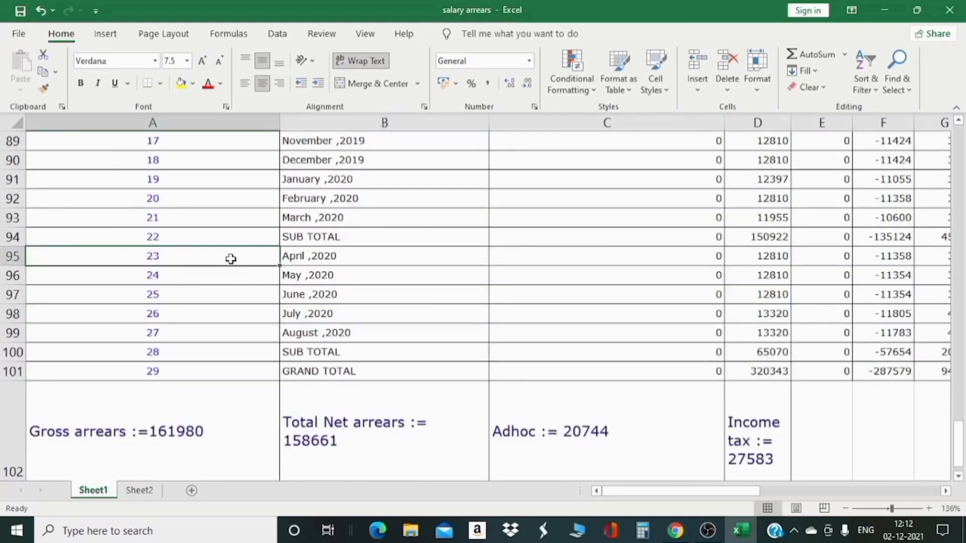
key("Up")
key("Up")
key("Up")
key("Up")
key("Up")
key("Up")
key("Up")
key("Up")
key("Up")
key("Up")
key("Up")
key("Up")
key("Up")
key("Up")
key("Up")
key("Up")
key("Up")
key("Up")
key("Up")
key("Up")
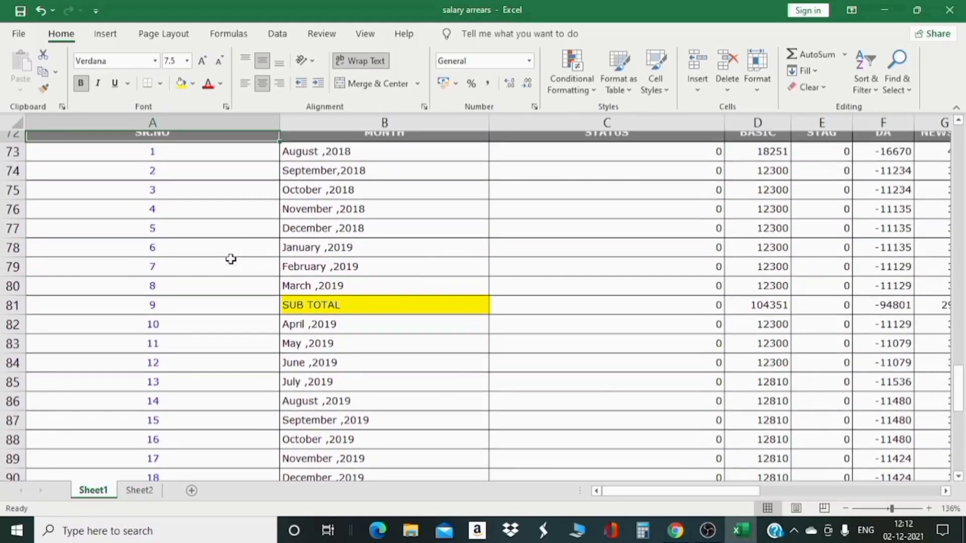
key("Down")
key("Right")
key("Right")
key("Left")
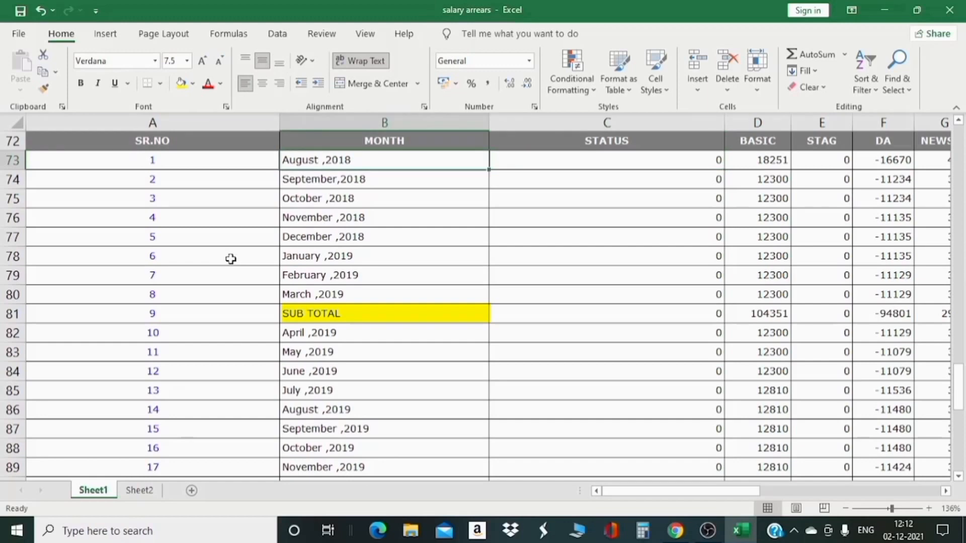
Follow the highlighted SUB TOTAL row 81 across to its NETSAL amount in column AC.
key("Down")
key("Down")
key("Down")
key("Down")
key("Down")
key("Down")
key("Down")
key("Down")
key("Right")
key("Right")
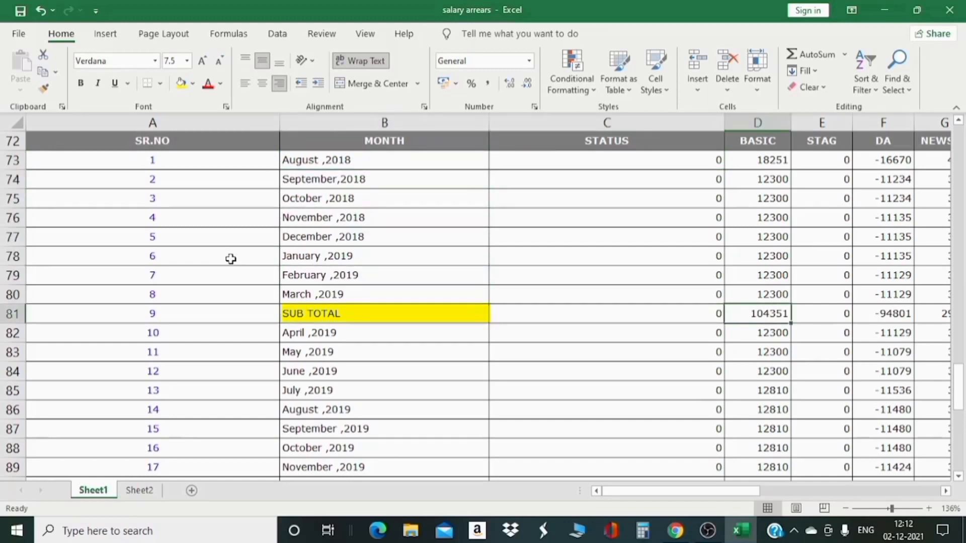
key("Right")
key("Right")
key("Right")
key("Right")
key("Right")
key("Right")
key("Right")
key("Right")
key("Right")
key("Right")
key("Right")
key("Right")
key("Right")
key("Right")
key("Right")
key("Right")
key("Right")
key("Right")
key("Right")
key("Right")
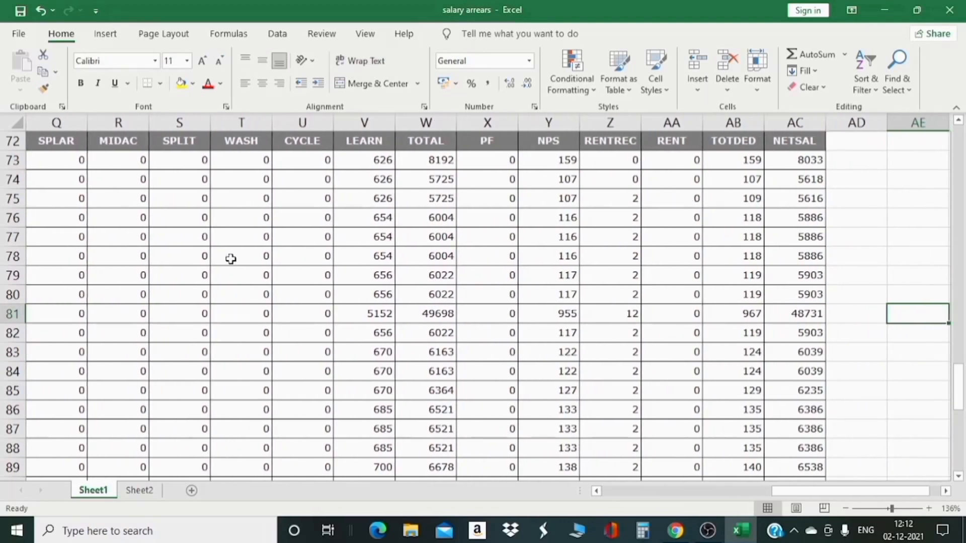
key("Left")
key("Left")
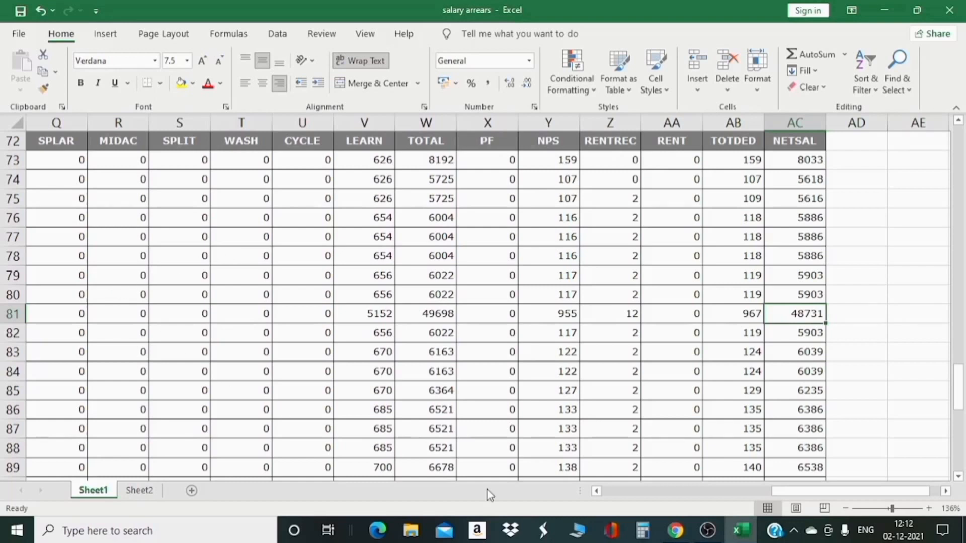
Enter 48731 in cell C1 of Sheet2, beside the 18-19 financial year.
left_click(139, 490)
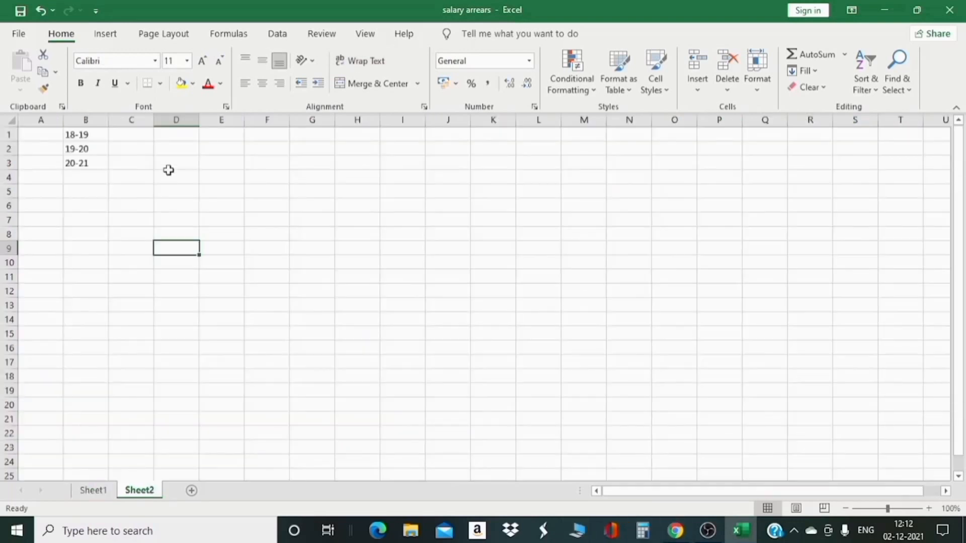
left_click(130, 140)
type("48731")
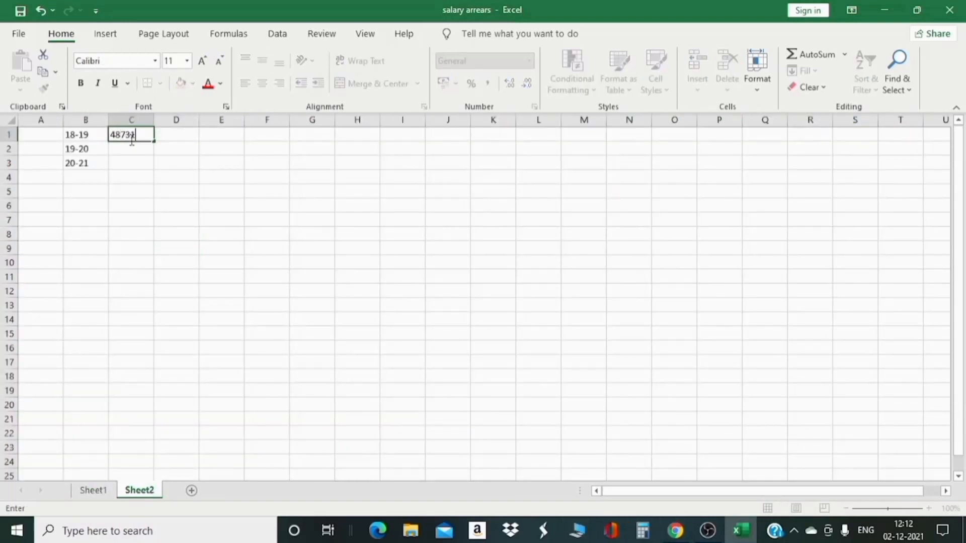
left_click(226, 234)
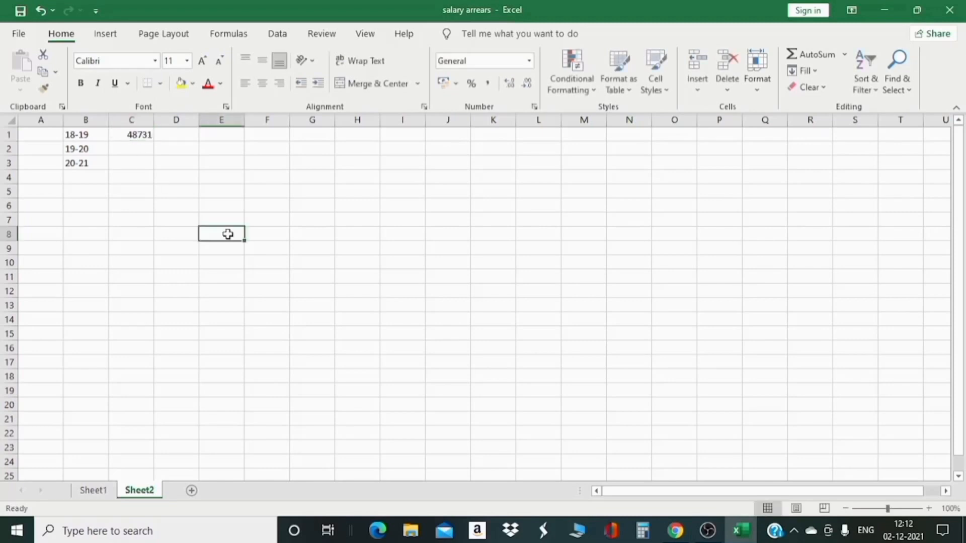
On Sheet1, fill the SUB TOTAL cell B94, below March 2020 in the Month column, with yellow.
left_click(101, 493)
left_click(175, 317)
key("Left")
key("Up")
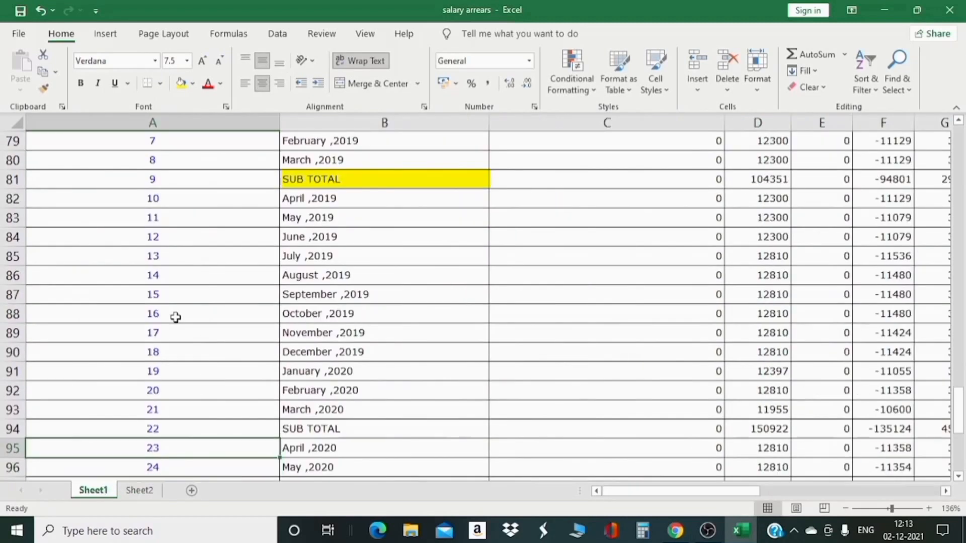
key("Up")
key("Right")
left_click(181, 83)
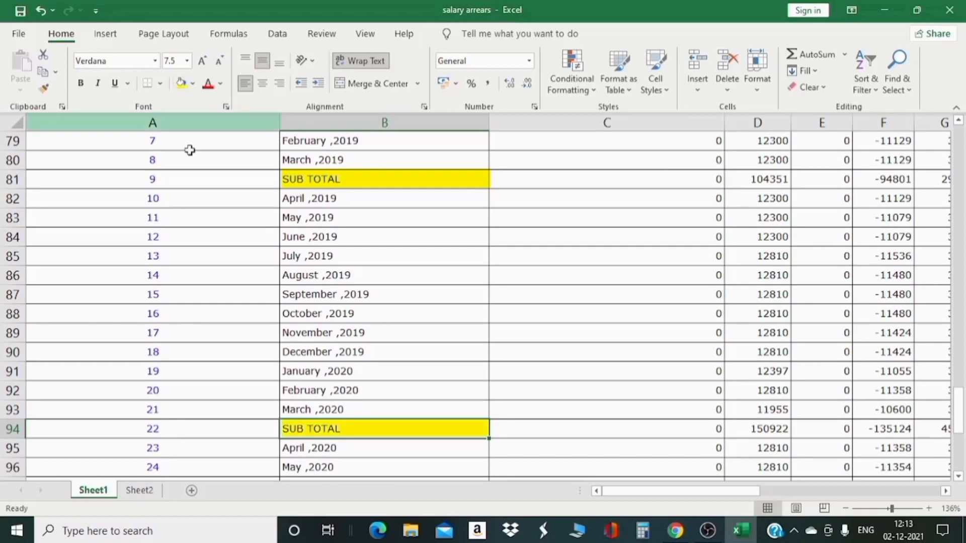
Follow the SUB TOTAL row 94 across to its net salary amount in column AC.
key("Right")
key("Right")
key("Right")
key("Right")
key("Right")
key("Right")
key("Right")
key("Right")
key("Right")
key("Right")
key("Right")
key("Right")
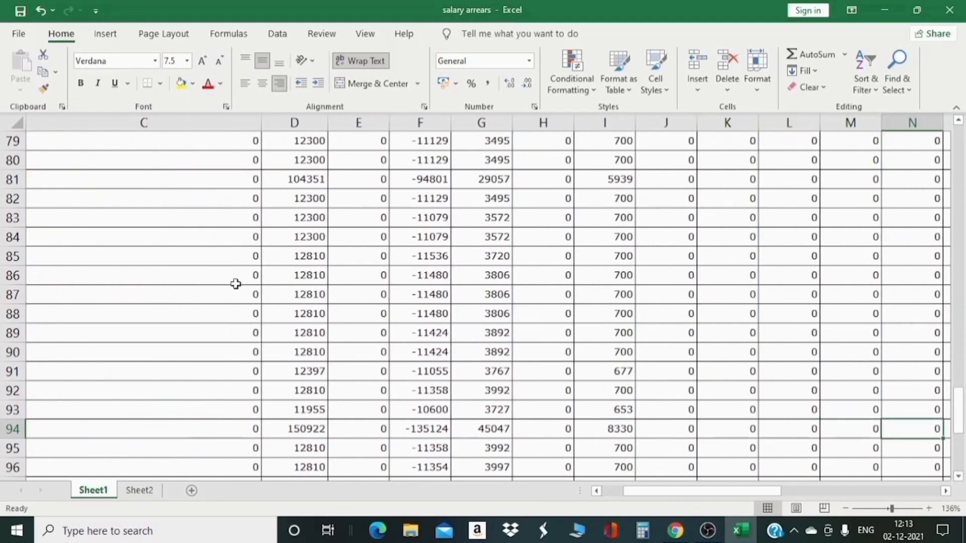
key("Right")
key("Right")
key("Right")
key("Right")
key("Right")
key("Right")
key("Right")
key("Right")
key("Right")
key("Right")
key("Right")
key("Right")
key("Right")
key("Right")
key("Right")
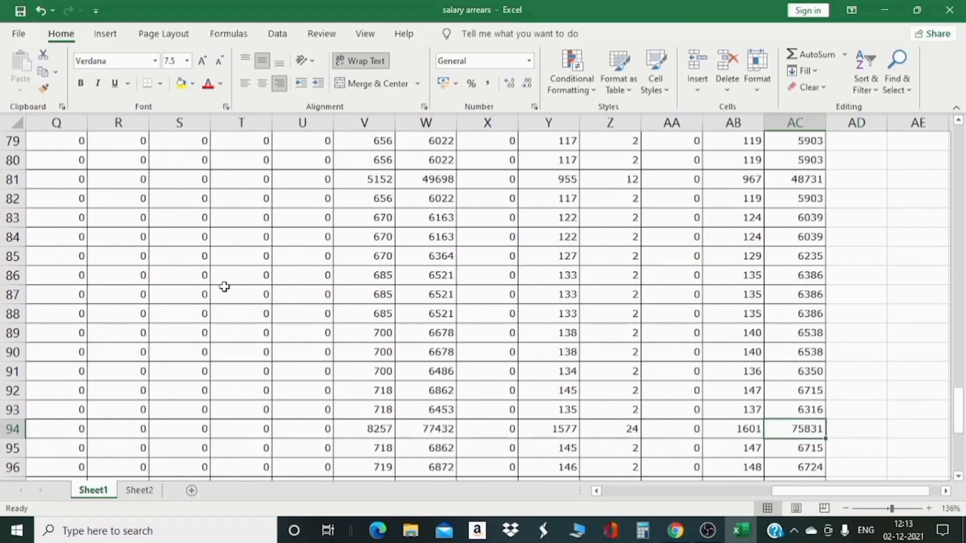
Enter 75831 in cell C2 of Sheet2, beside the 19-20 financial year.
left_click(131, 492)
type("75831")
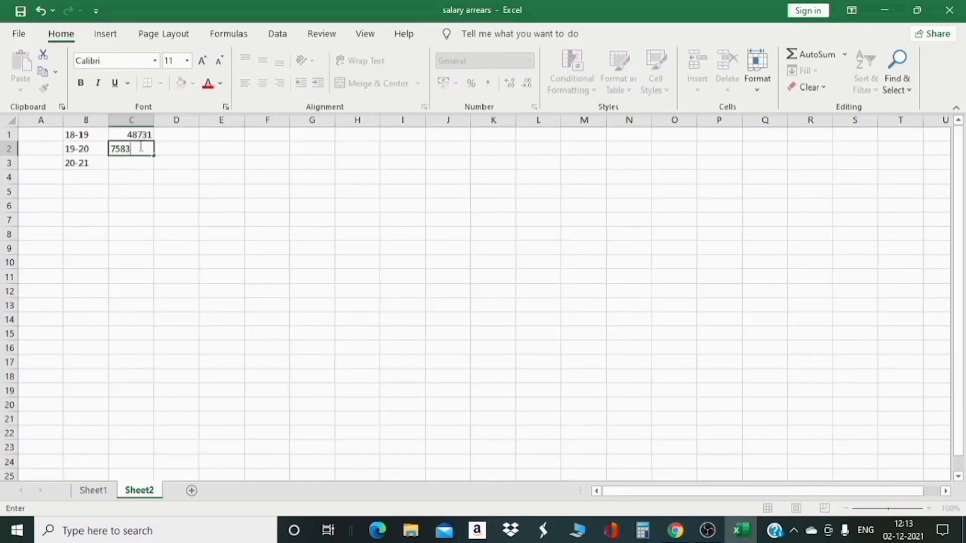
left_click(229, 190)
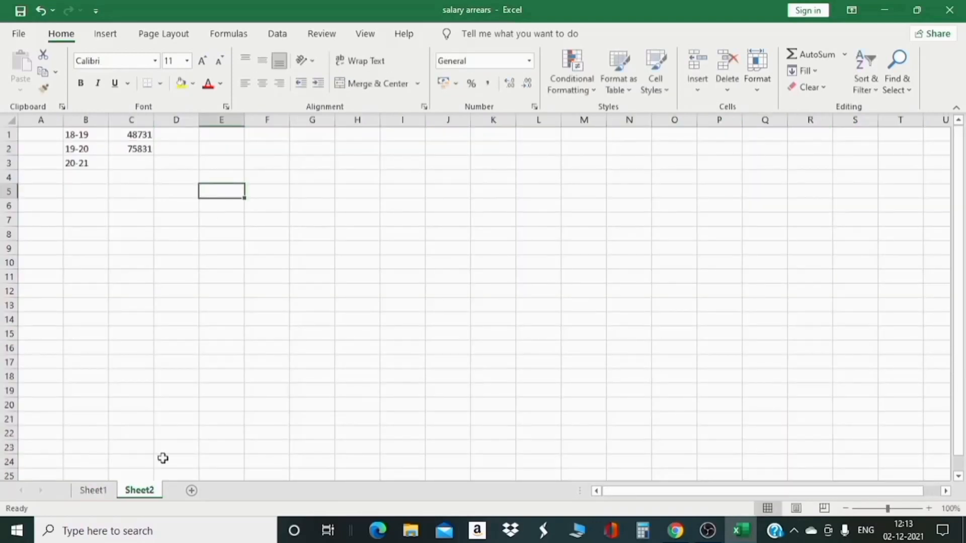
On Sheet1, locate the SUB TOTAL row 100 below August 2020 in the Month column.
left_click(96, 491)
key("Left")
key("Left")
key("Left")
key("Left")
key("Left")
key("Left")
key("Left")
key("Left")
key("Left")
key("Left")
key("Left")
key("Left")
key("Left")
key("Left")
key("Left")
key("Left")
key("Left")
key("Left")
key("Left")
key("Left")
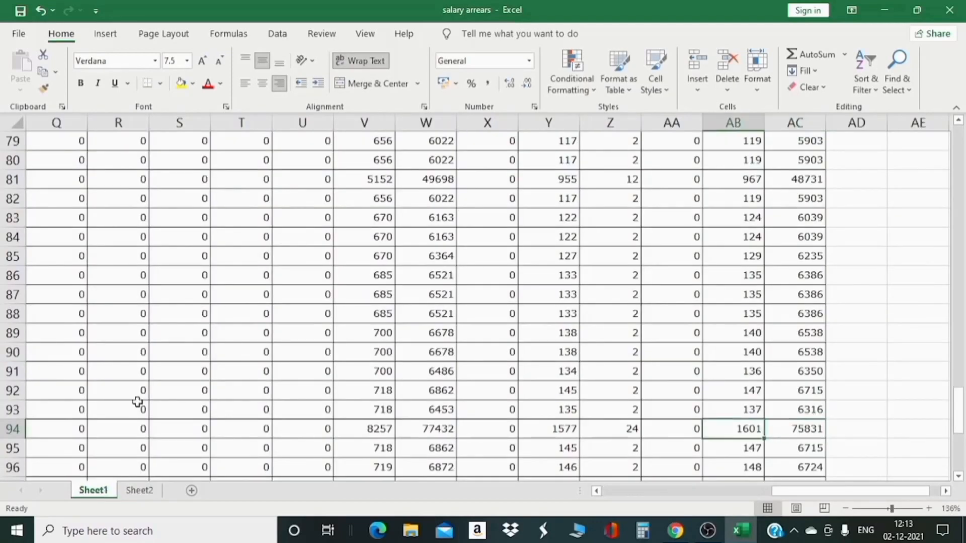
key("Right")
key("Down")
key("Down")
key("Down")
key("Down")
key("Down")
key("Down")
key("Down")
key("Down")
key("Down")
key("Down")
key("Down")
key("Down")
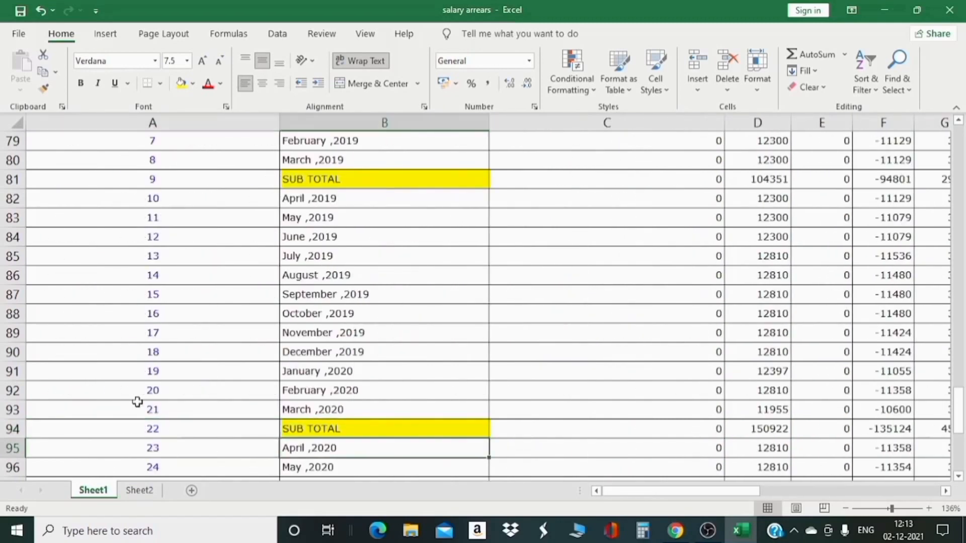
key("Up")
key("Up")
key("Up")
key("Up")
key("Up")
key("Up")
key("Up")
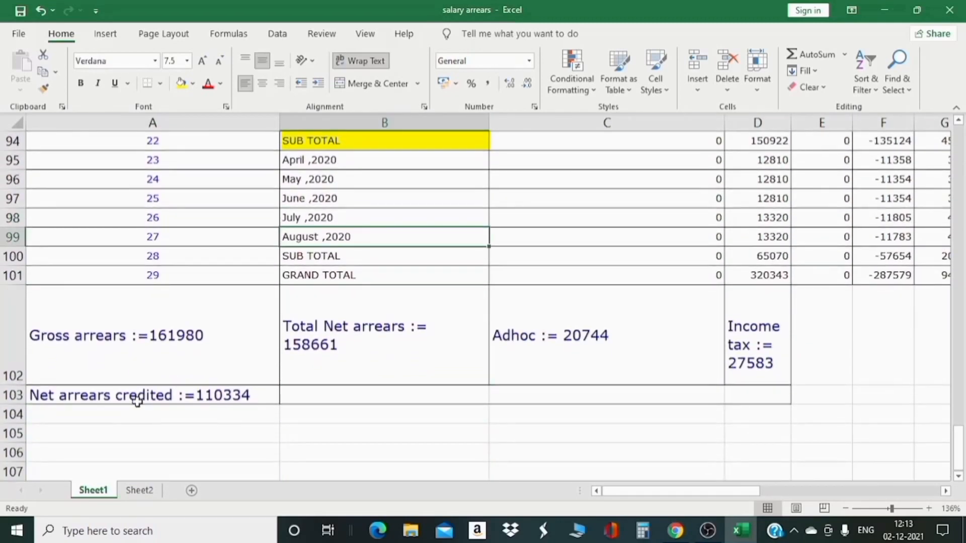
key("Down")
Follow the SUB TOTAL row 100 across to its net salary amount in column AC.
key("Right")
key("Right")
key("Right")
key("Right")
key("Right")
key("Right")
key("Right")
key("Right")
key("Right")
key("Right")
key("Right")
key("Right")
key("Right")
key("Right")
key("Right")
key("Right")
key("Right")
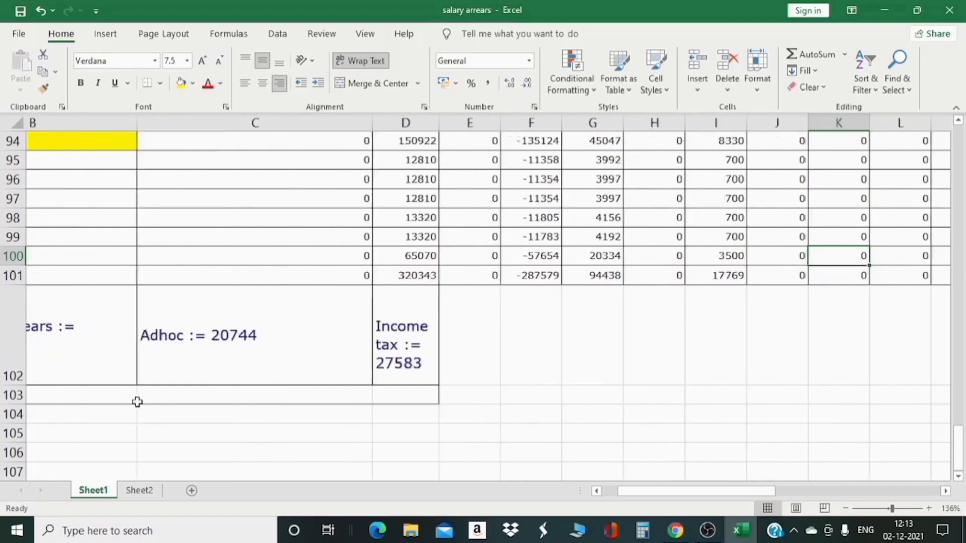
key("Right")
key("Right")
key("Right")
key("Right")
key("Right")
key("Right")
key("Right")
key("Right")
key("Right")
key("Right")
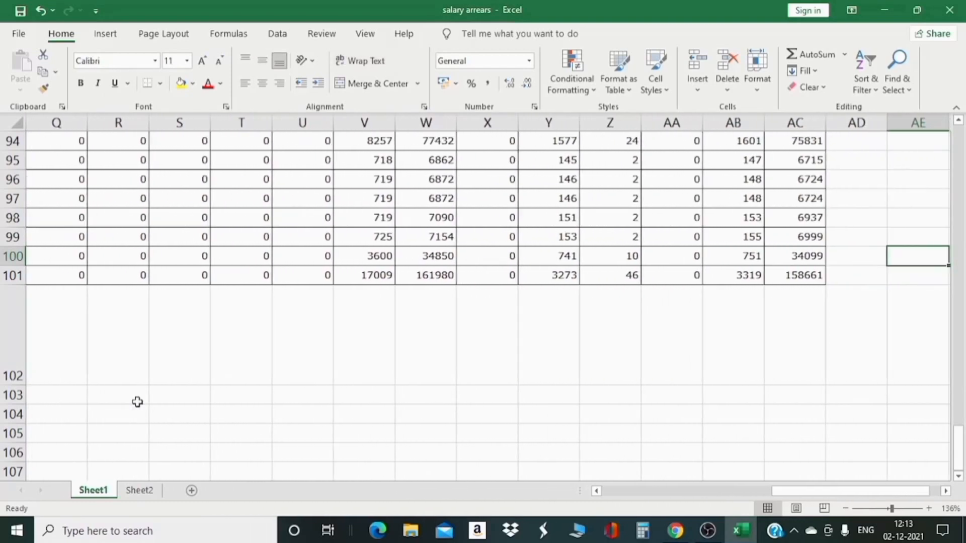
key("Right")
key("Left")
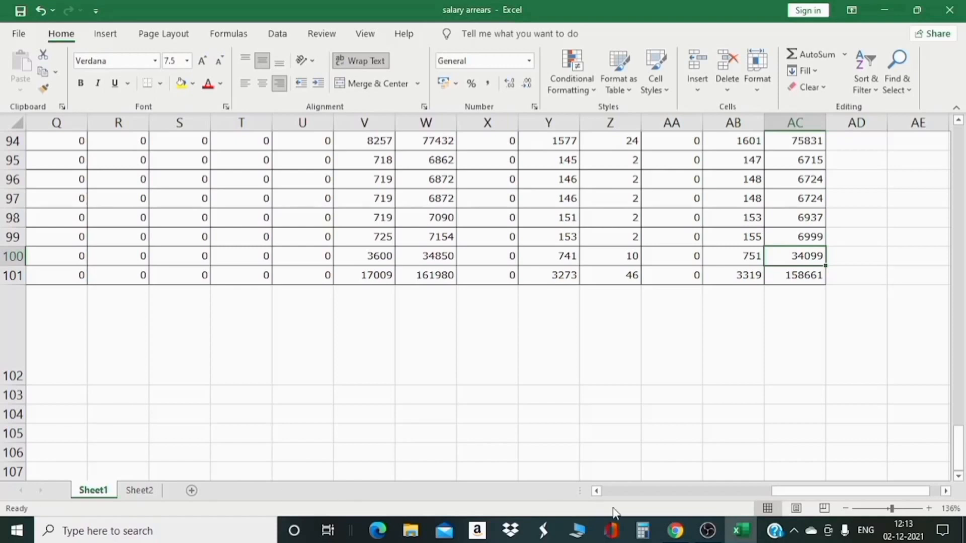
Enter 34099 in cell C3 of Sheet2, beside the 20-21 financial year.
left_click(140, 490)
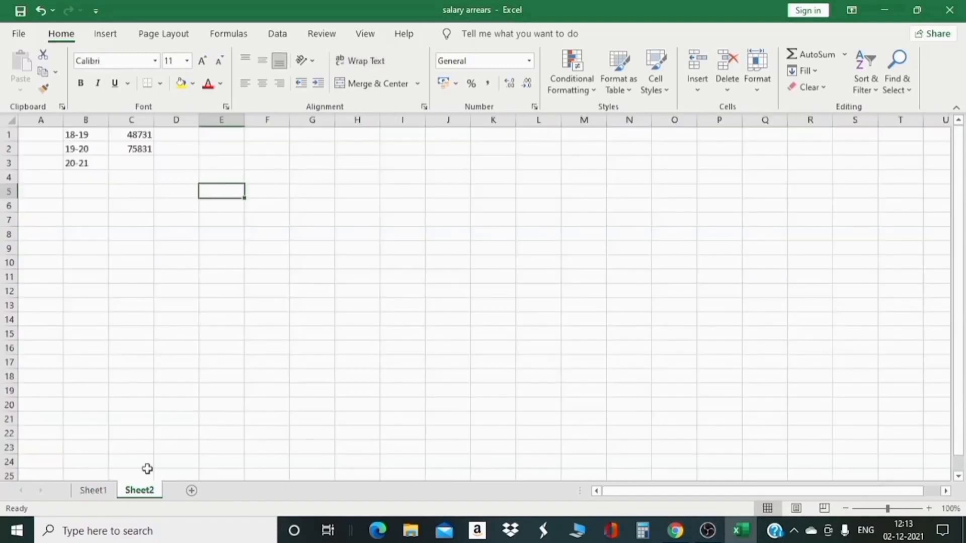
left_click(139, 165)
type("34099")
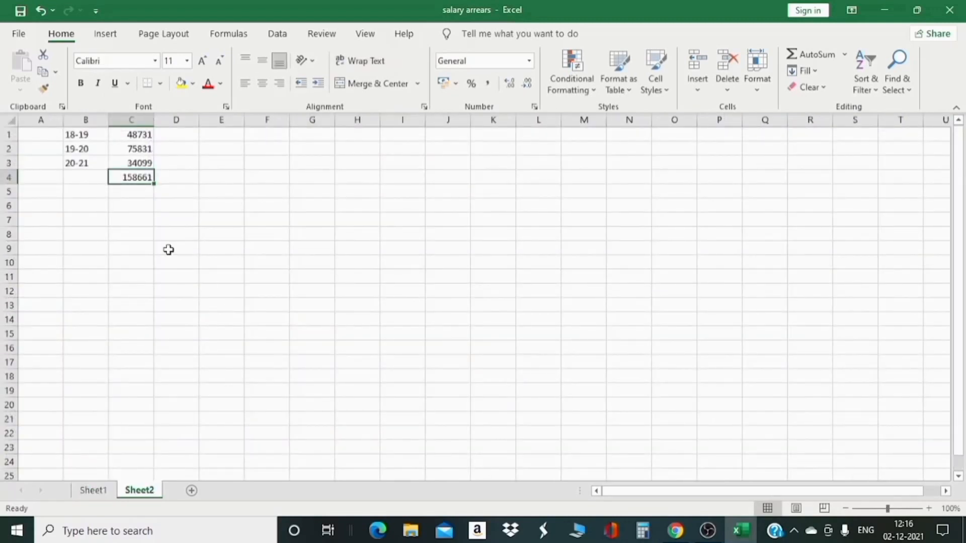
left_click(70, 136)
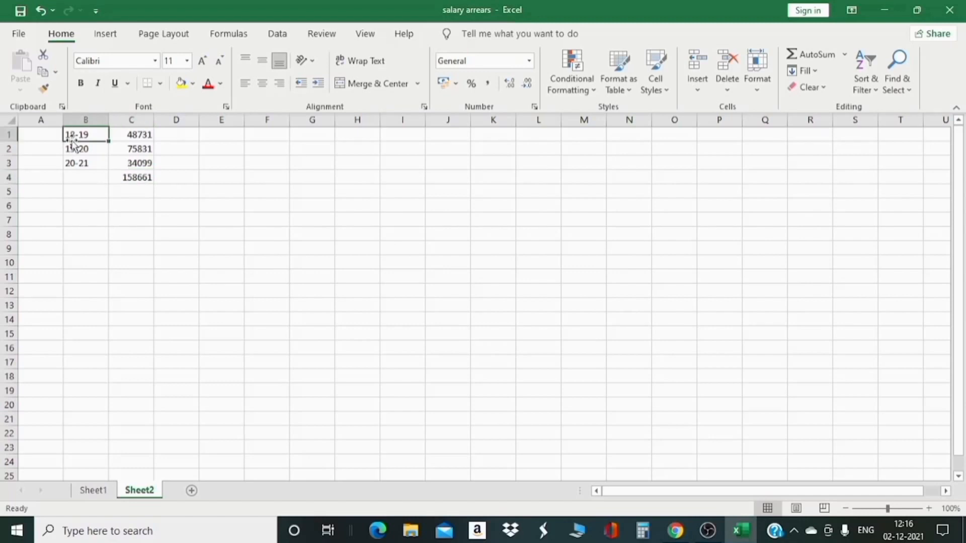
key("Down")
key("Down")
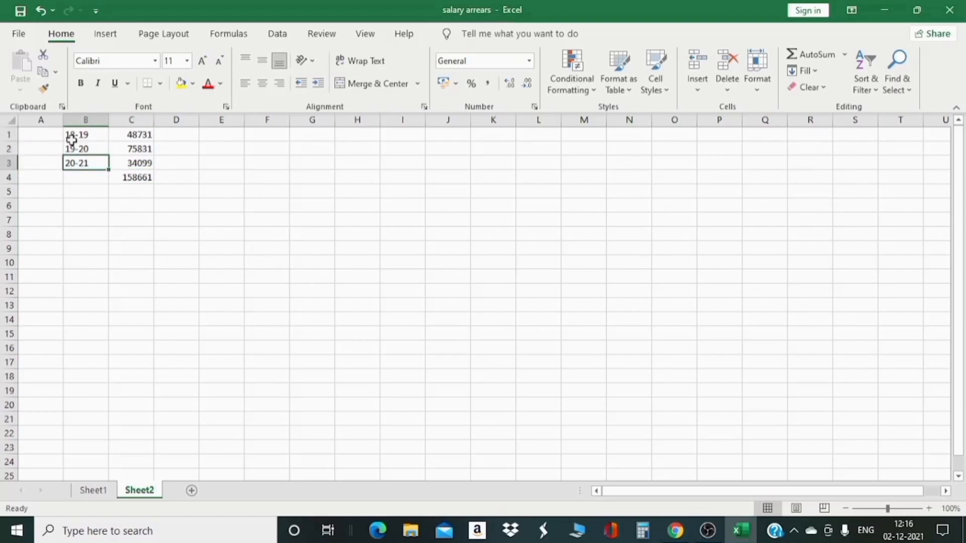
Switch to the income tax e-Filing portal in Chrome and open the list of filed income tax returns.
left_click(675, 531)
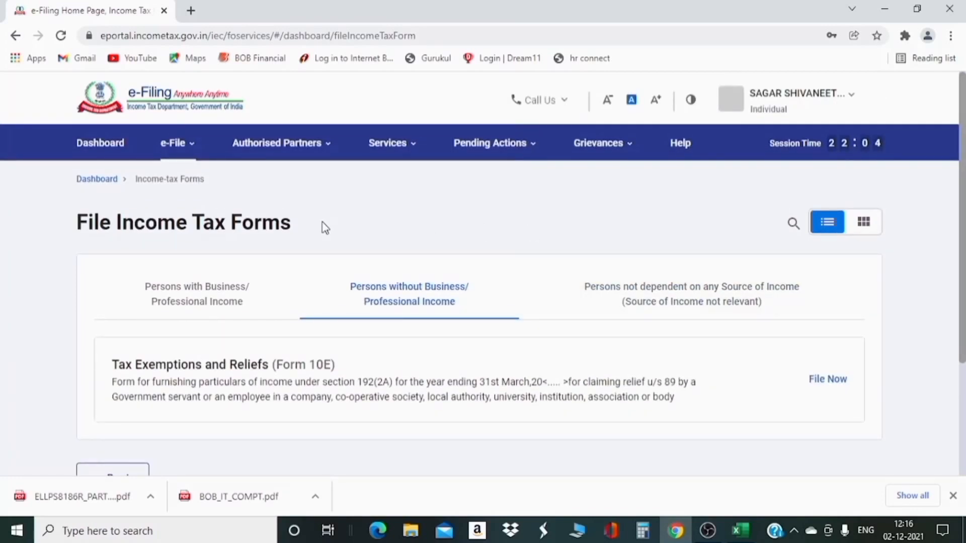
left_click(186, 148)
mouse_move(216, 179)
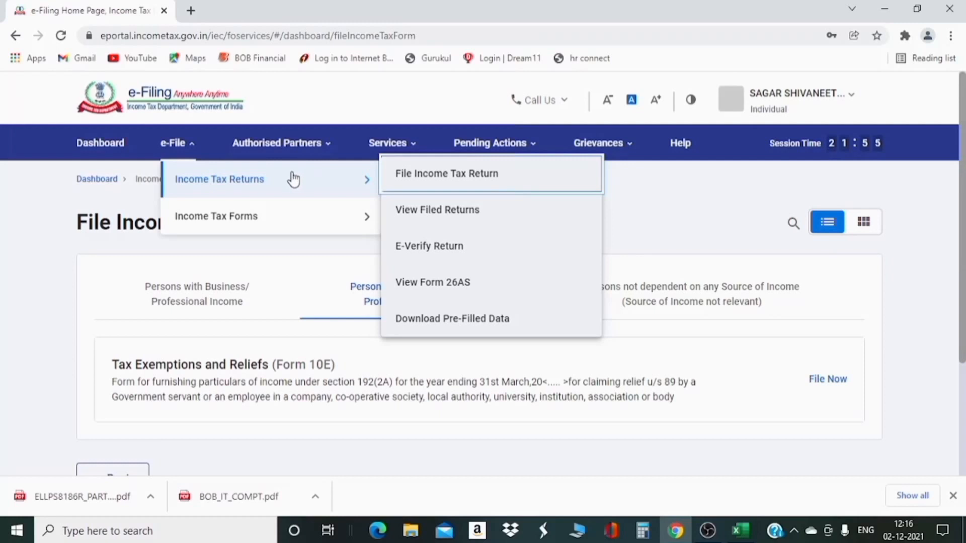
left_click(112, 196)
left_click(183, 147)
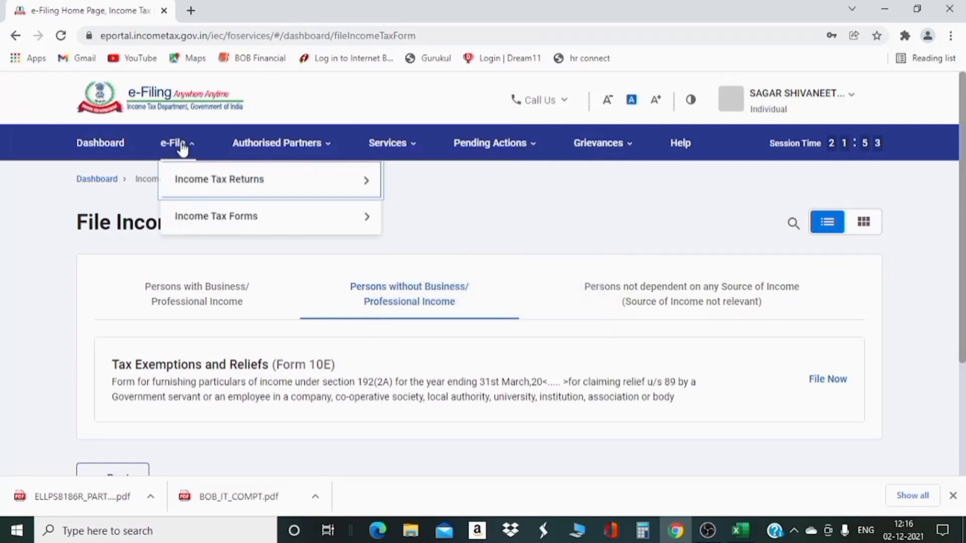
mouse_move(215, 176)
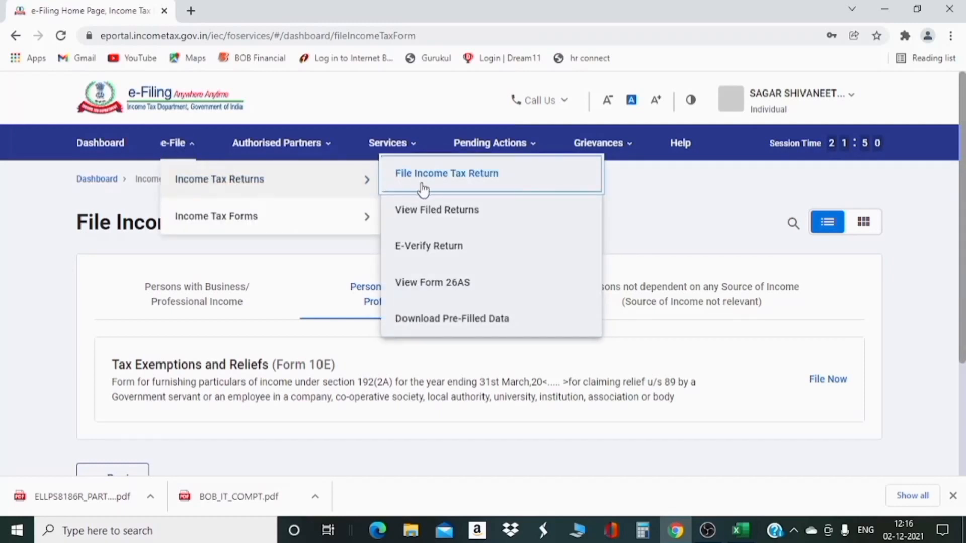
left_click(428, 211)
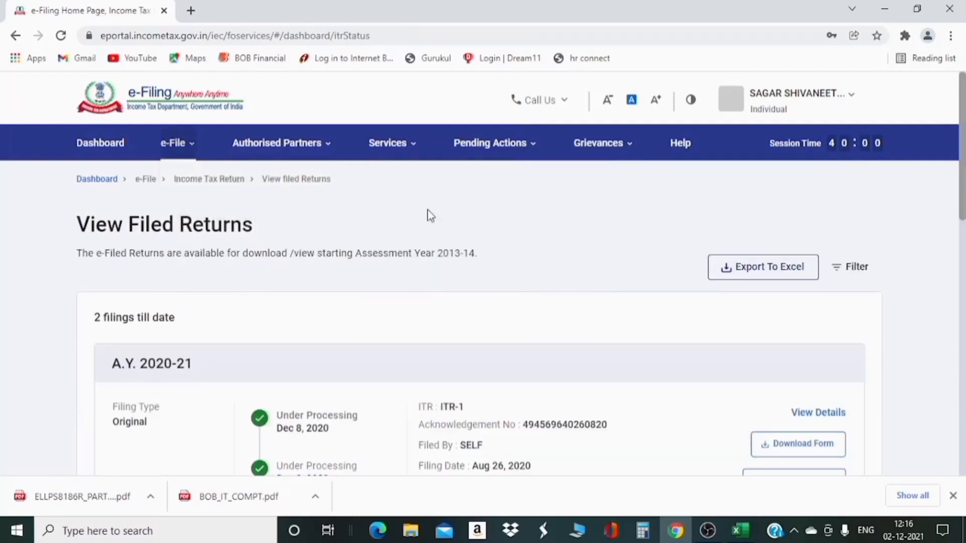
Download the filed ITR-1 form for assessment year 2019-20, which corresponds to the 18-19 financial year in the workbook.
scroll(963, 211, "down", 7)
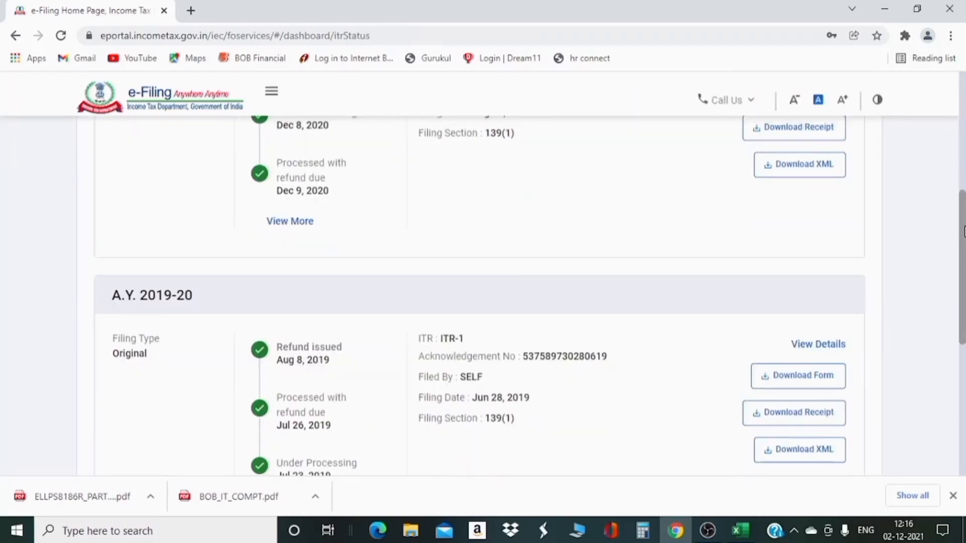
left_click_drag(964, 237, 964, 128)
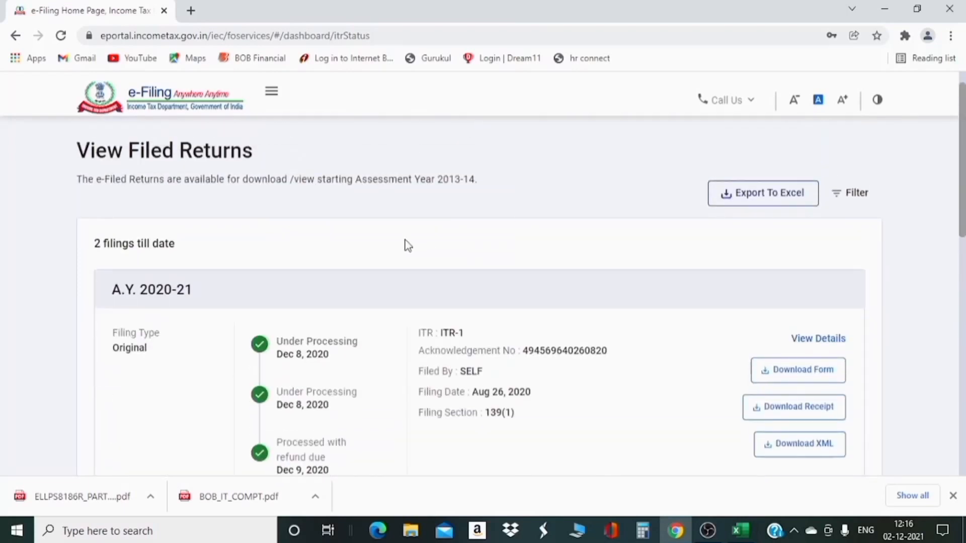
left_click_drag(963, 211, 964, 309)
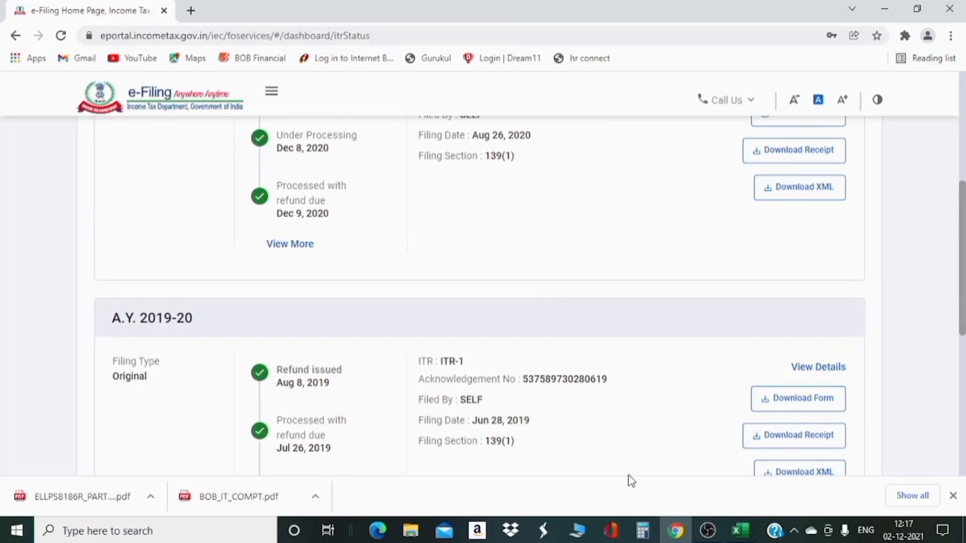
left_click(741, 532)
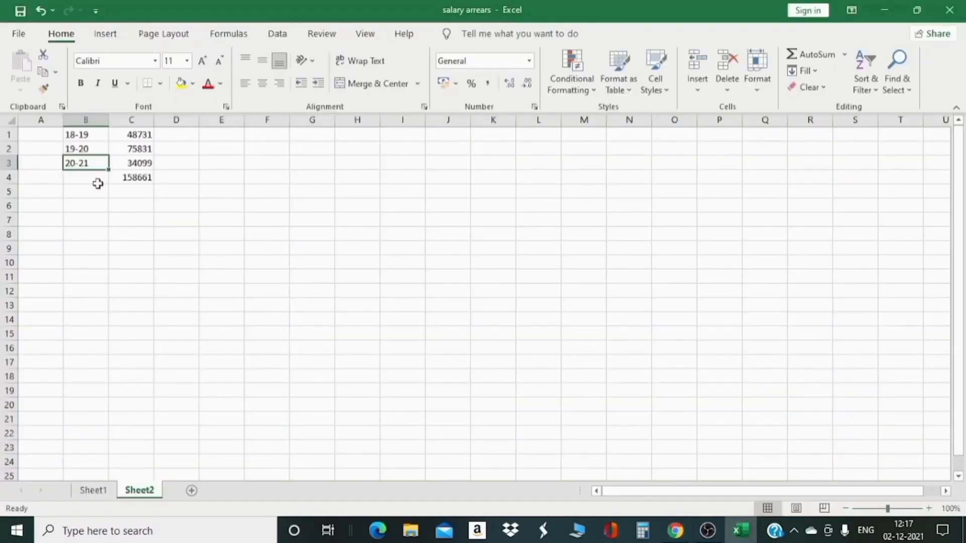
left_click(91, 138)
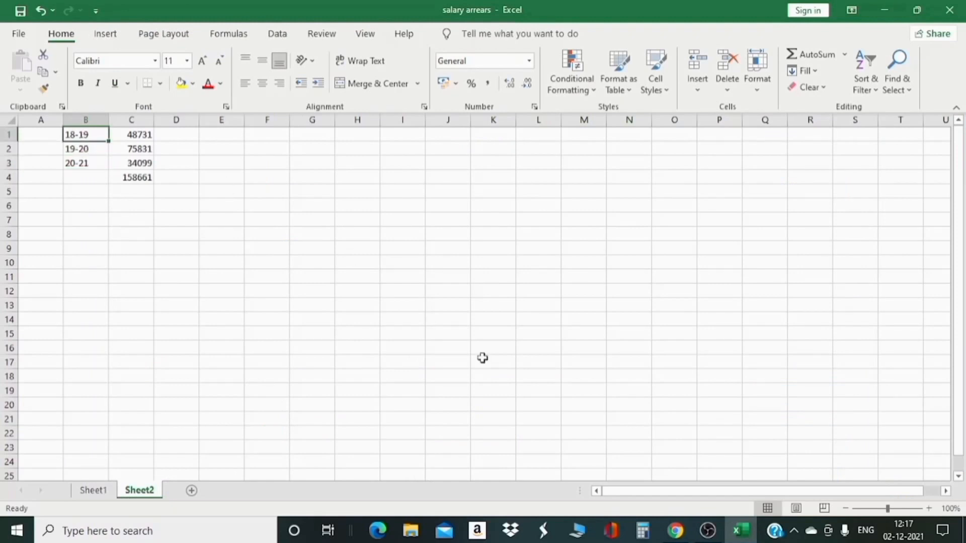
left_click(677, 532)
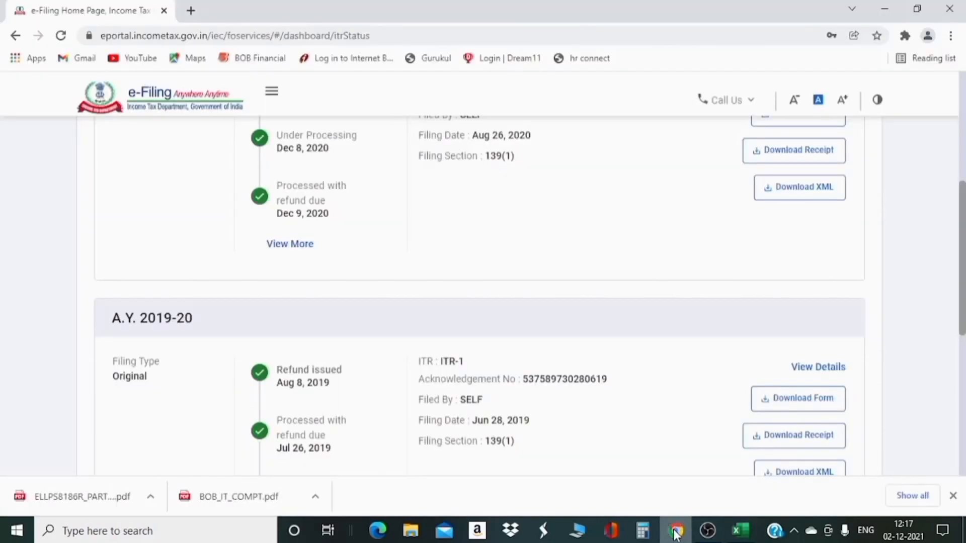
left_click_drag(127, 318, 208, 328)
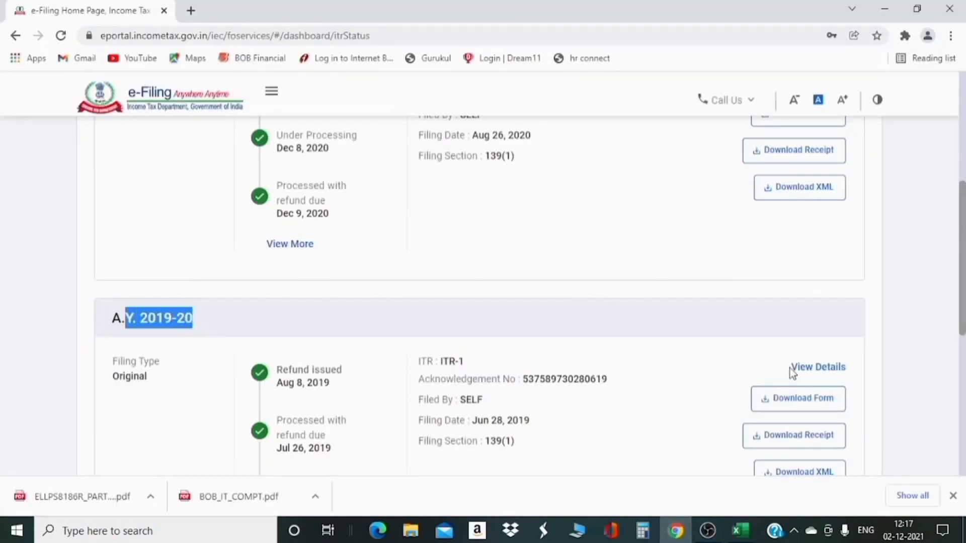
scroll(822, 352, "down", 1)
left_click(801, 351)
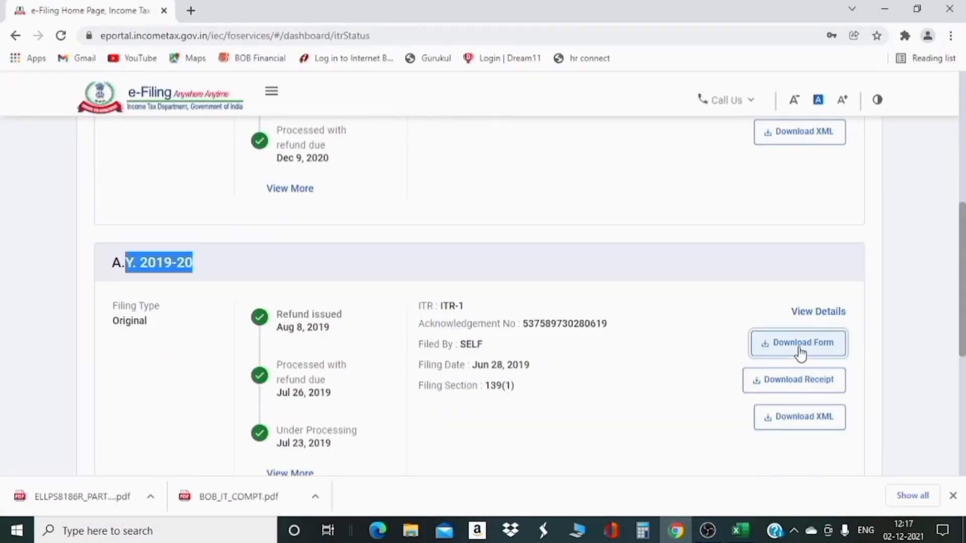
Download the filed ITR-1 form for assessment year 2020-21, which corresponds to the 19-20 financial year in the workbook.
left_click(741, 530)
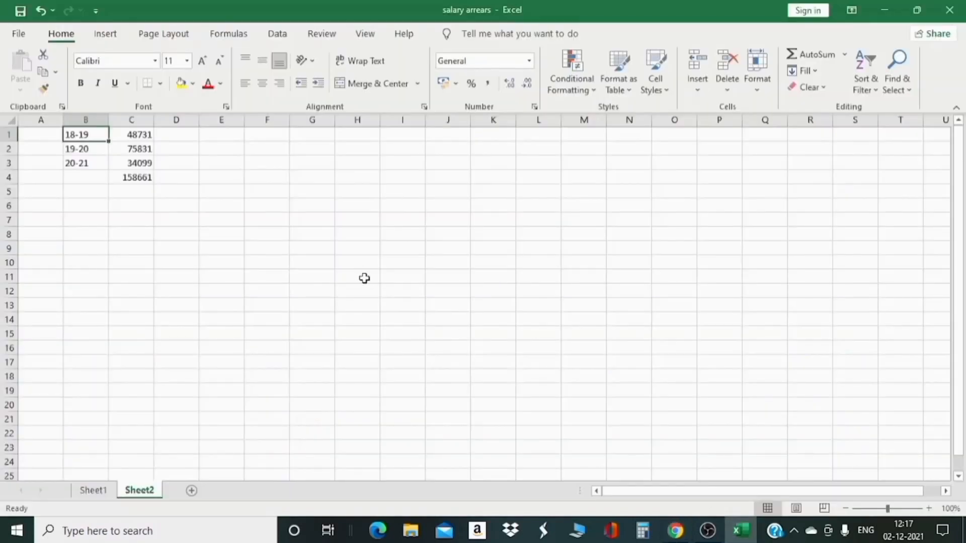
left_click(87, 149)
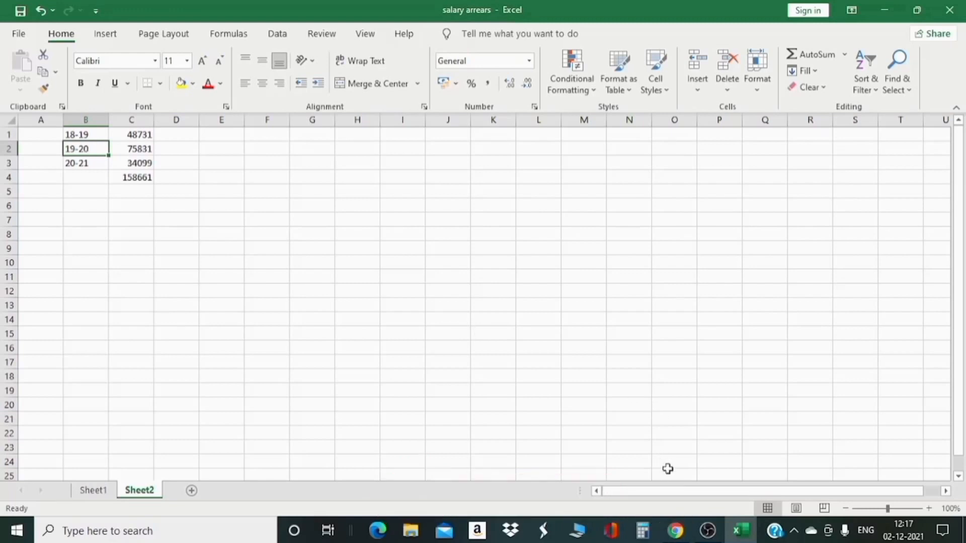
left_click(675, 531)
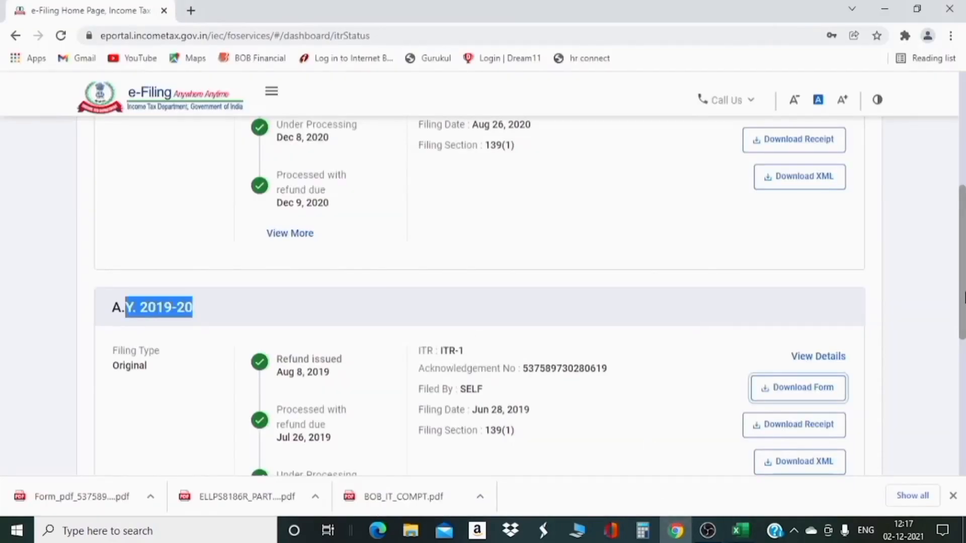
left_click_drag(963, 297, 964, 206)
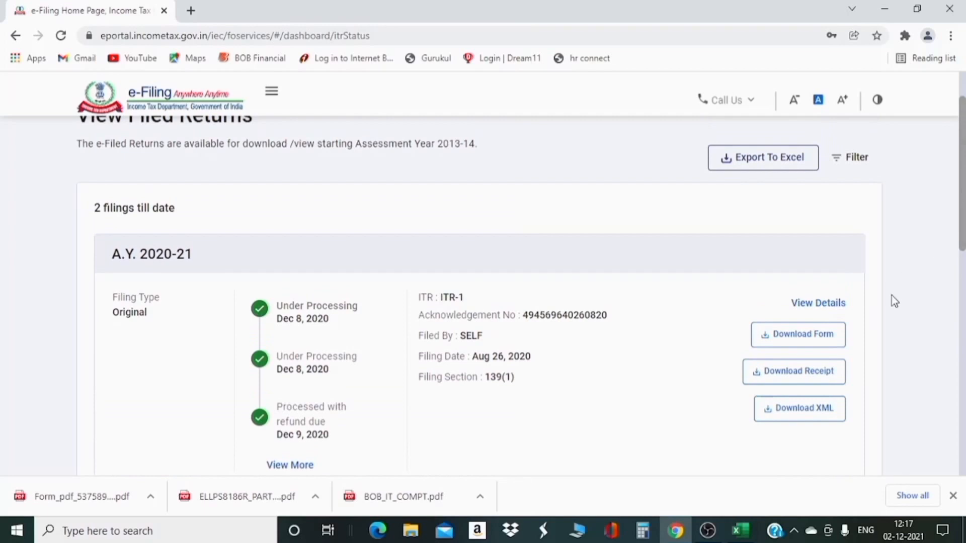
left_click(811, 336)
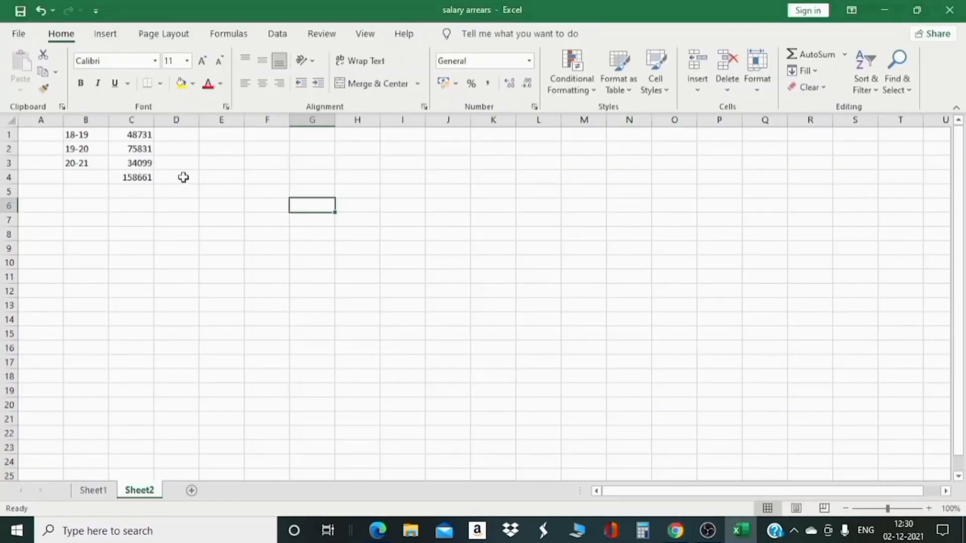
Review the financial years in column B and their arrears amounts in column C on Sheet2 of the workbook.
left_click(92, 136)
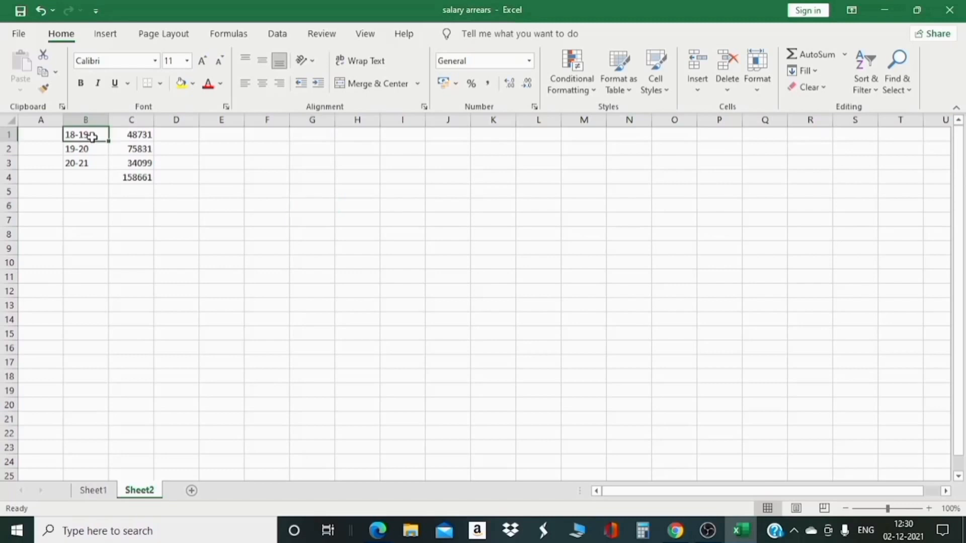
key("Right")
key("Right")
key("Right")
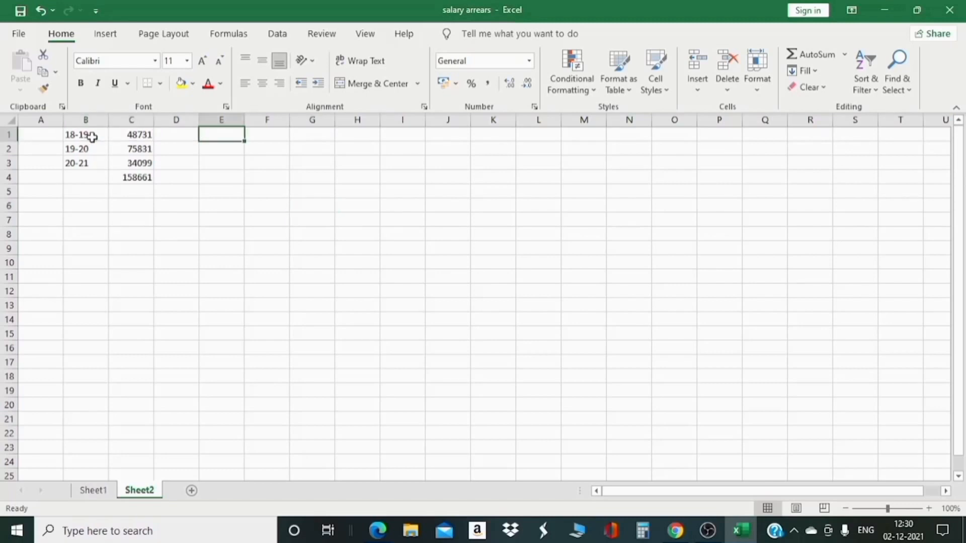
key("Down")
key("Down")
key("Down")
key("Up")
key("Left")
key("Left")
key("Left")
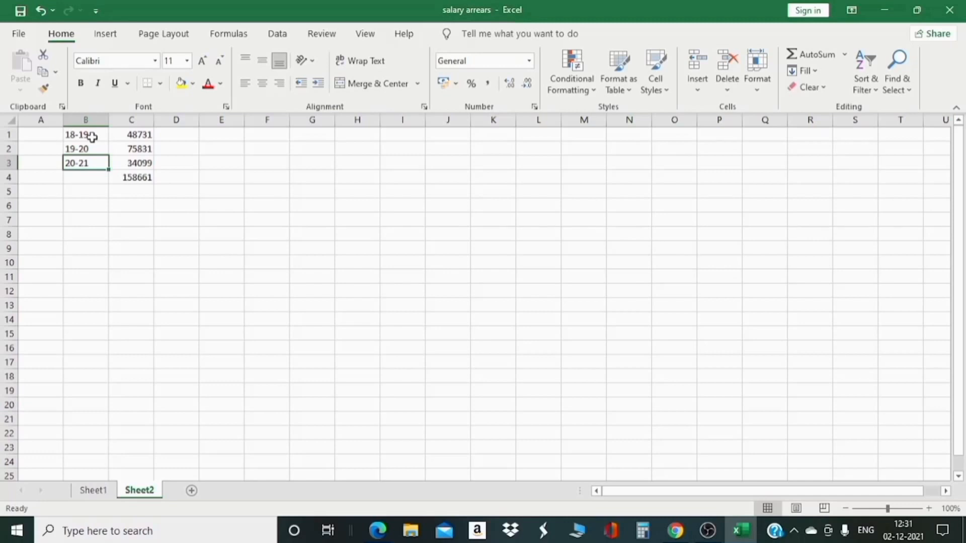
left_click(211, 172)
left_click(149, 135)
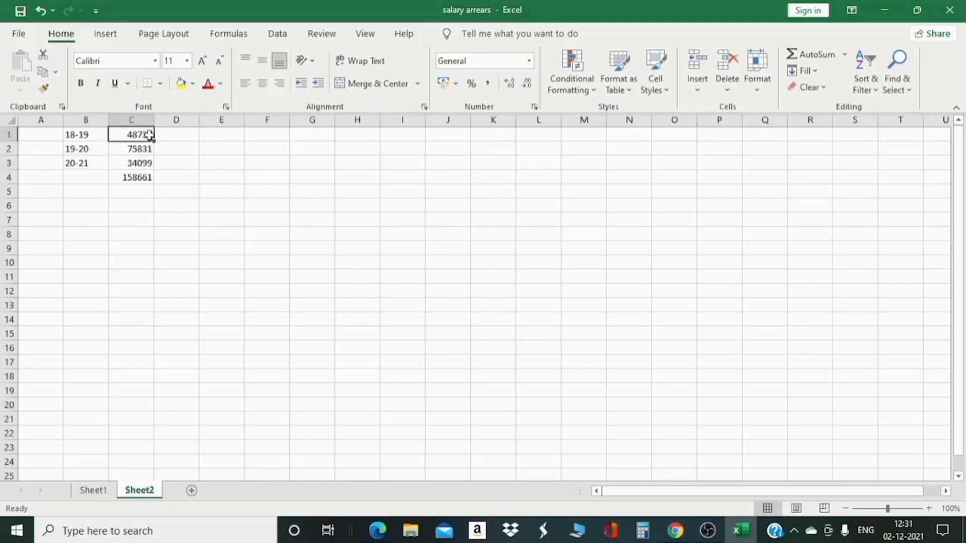
left_click_drag(150, 135, 150, 149)
Switch to the e-Filing portal in Chrome and start the income tax return for assessment year 2021-22 in online mode.
key("alt+Tab")
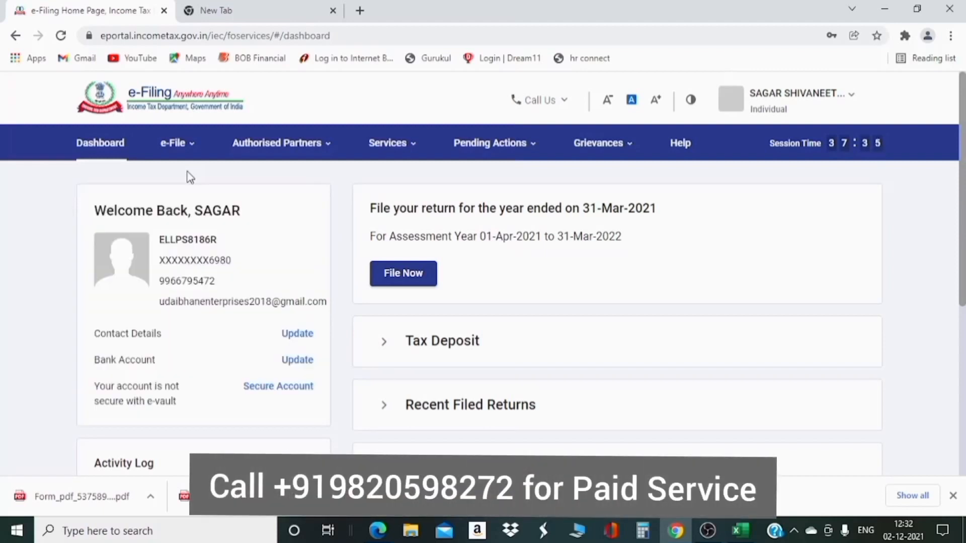
left_click(184, 140)
mouse_move(226, 178)
left_click(438, 180)
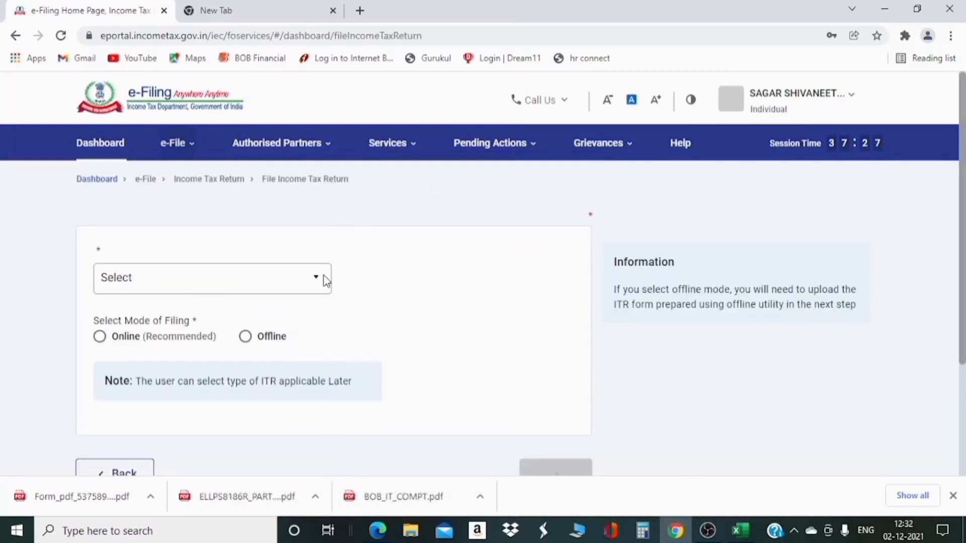
left_click(259, 299)
left_click(212, 177)
left_click(99, 365)
scroll(537, 391, "down", 3)
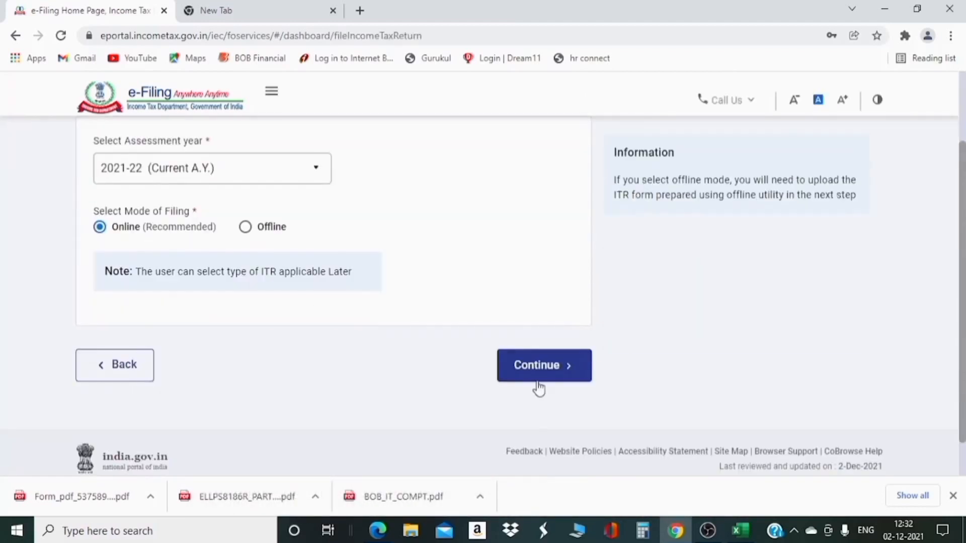
left_click(537, 391)
left_click(755, 238)
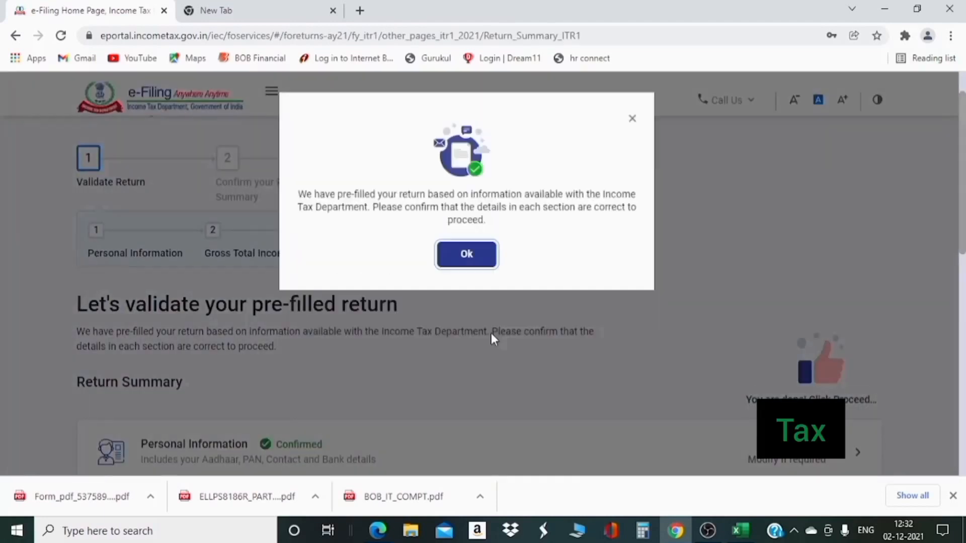
Acknowledge the pre-filled return notice and open the Total Tax Liability section of the return summary.
left_click(467, 254)
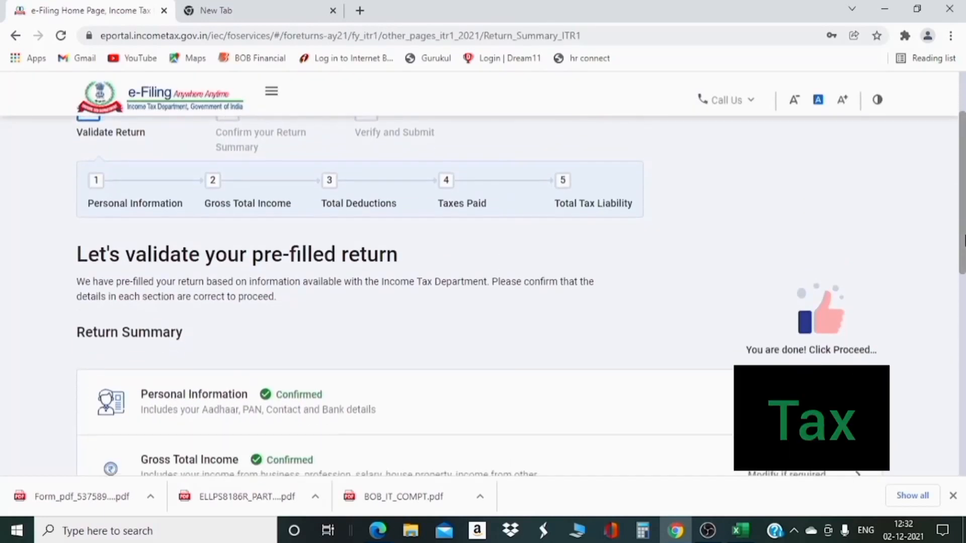
left_click_drag(964, 242, 963, 284)
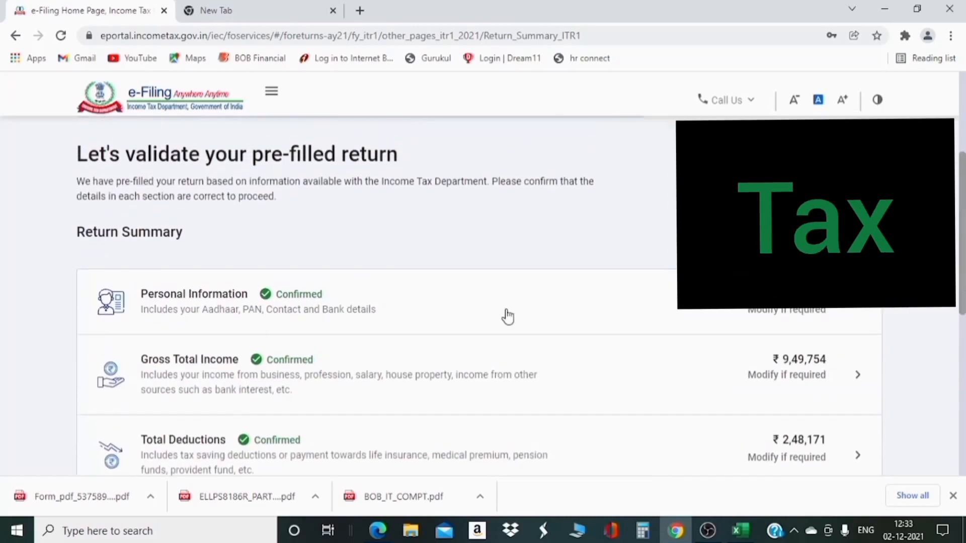
left_click_drag(964, 193, 963, 296)
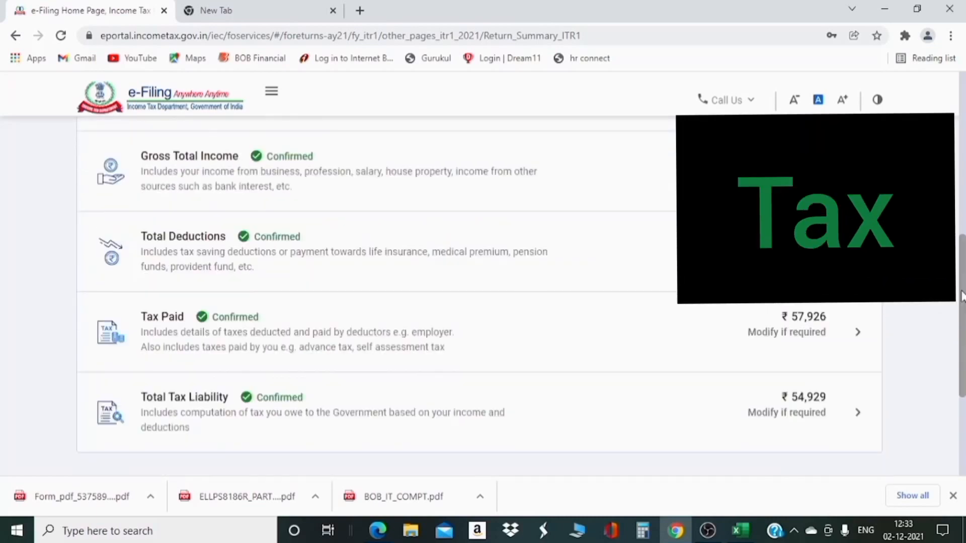
left_click(209, 418)
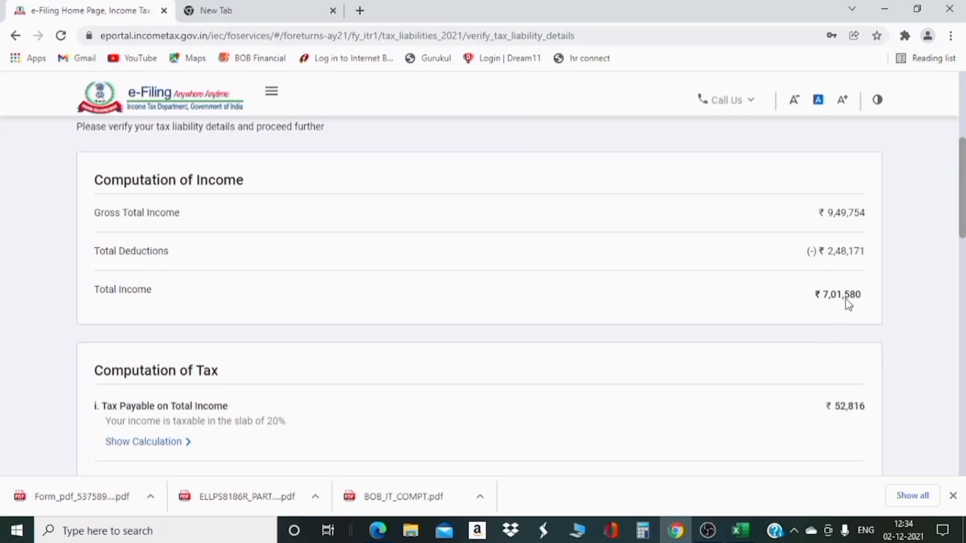
Record the total income from the return's income computation in cell E3 of Sheet2 in Excel, and switch back to Chrome.
triple_click(98, 291)
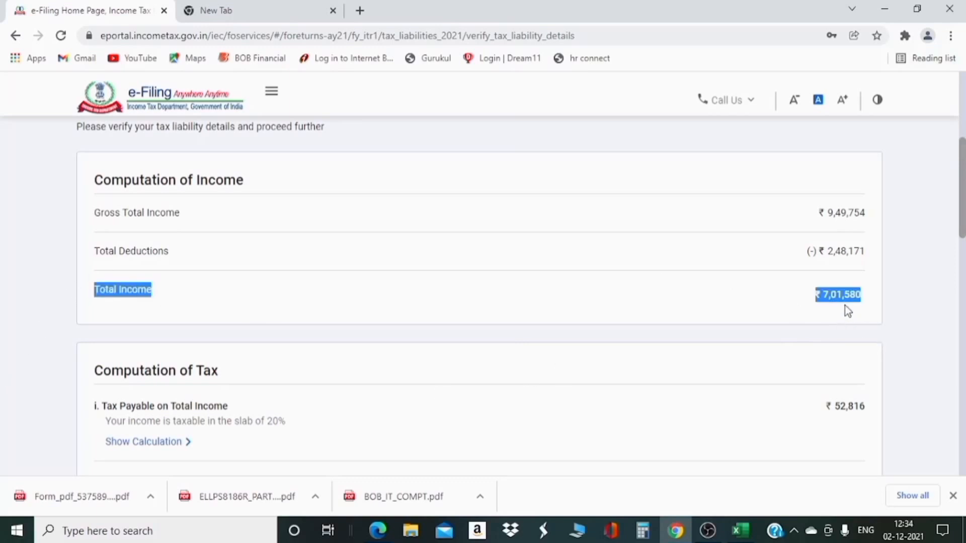
left_click(741, 531)
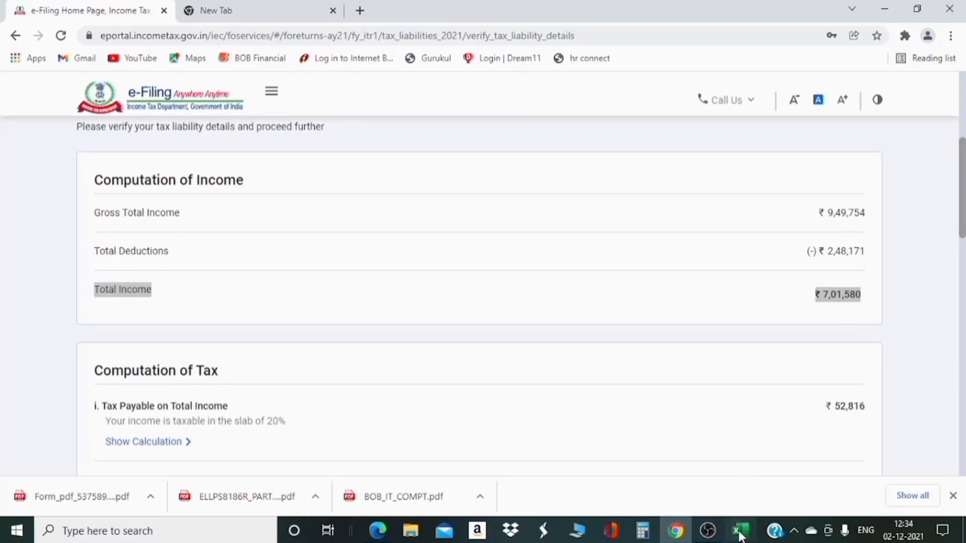
left_click(207, 159)
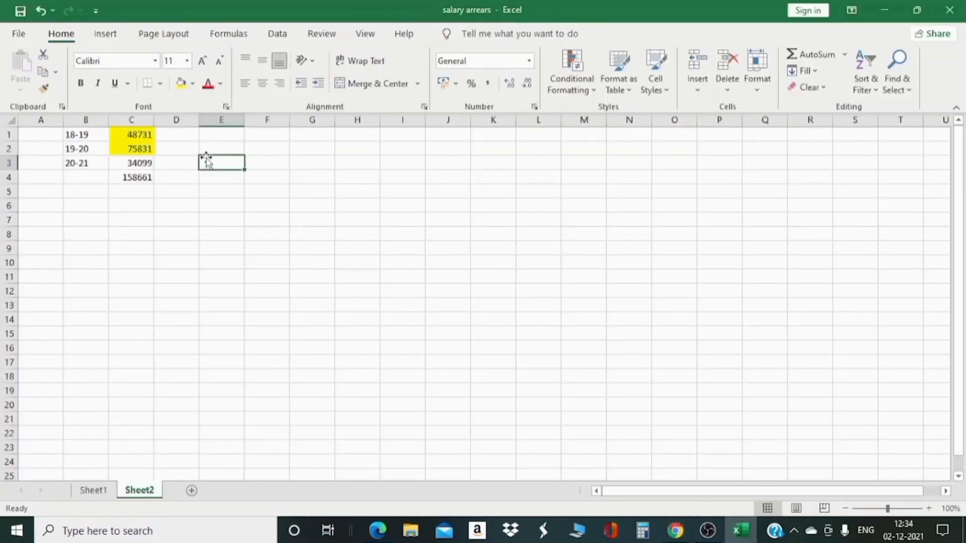
type("701")
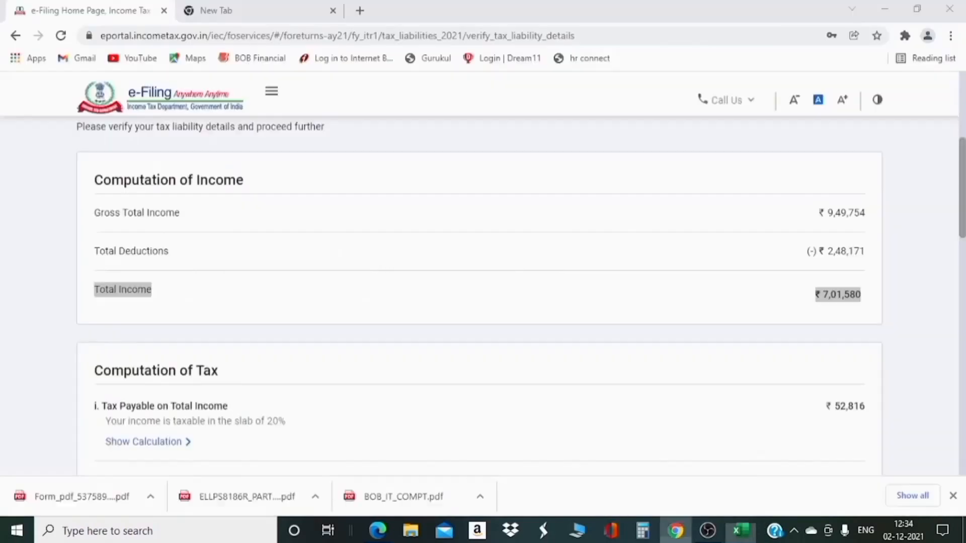
left_click(676, 530)
key("alt+Tab")
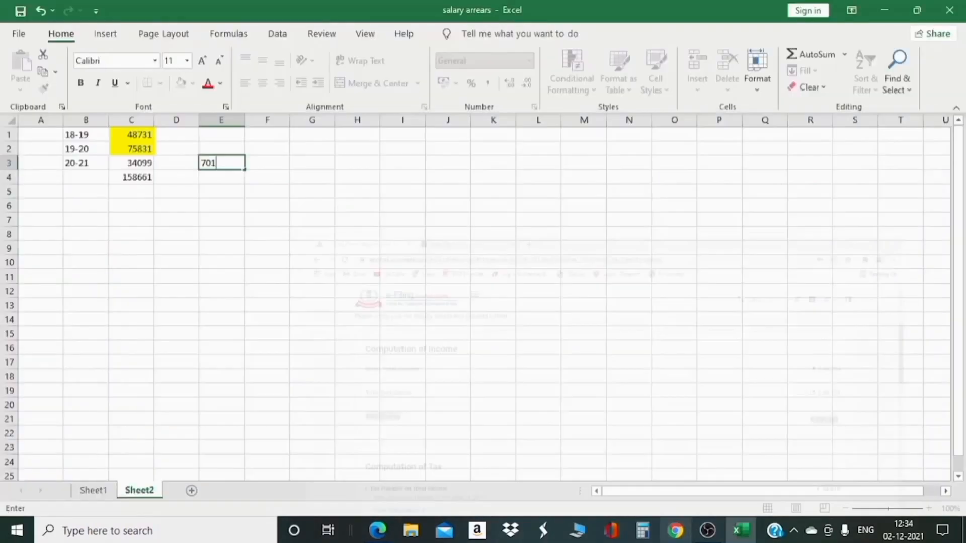
key("alt+Tab")
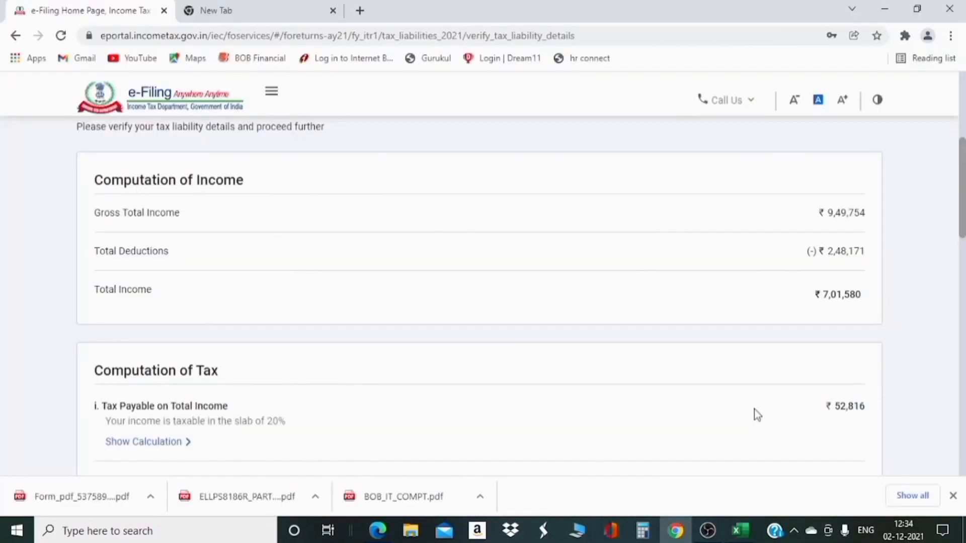
Open Form 10E for filing from the income tax forms for persons without business or professional income.
left_click_drag(962, 227, 940, 244)
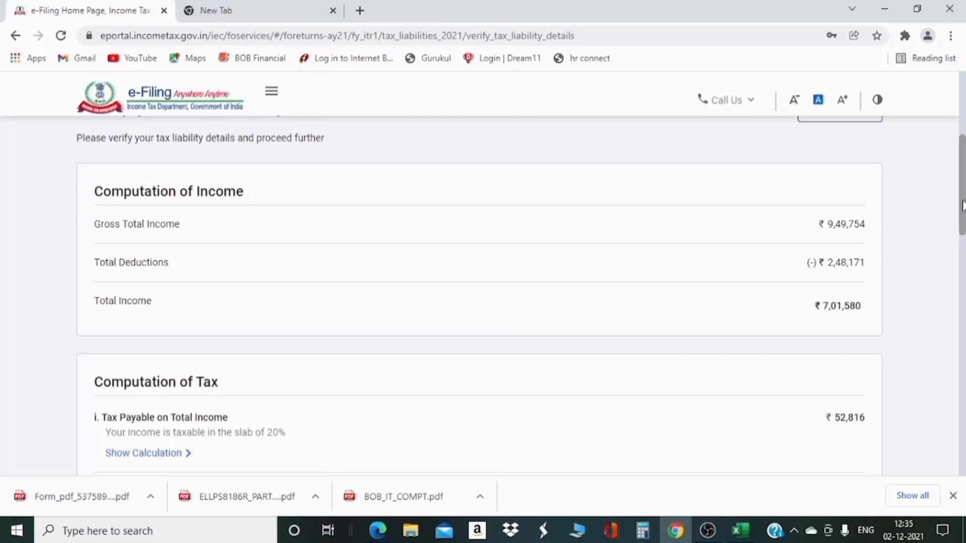
left_click_drag(962, 207, 964, 143)
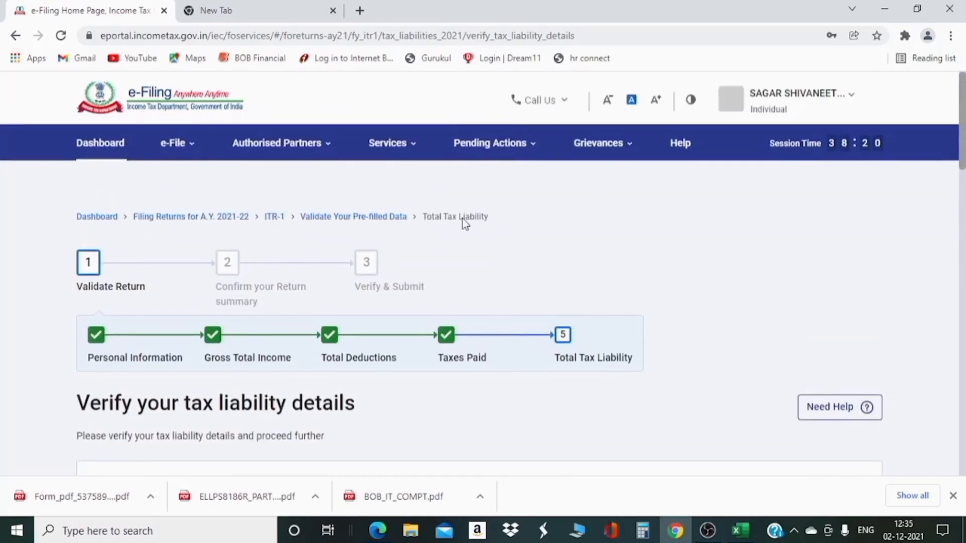
left_click(191, 147)
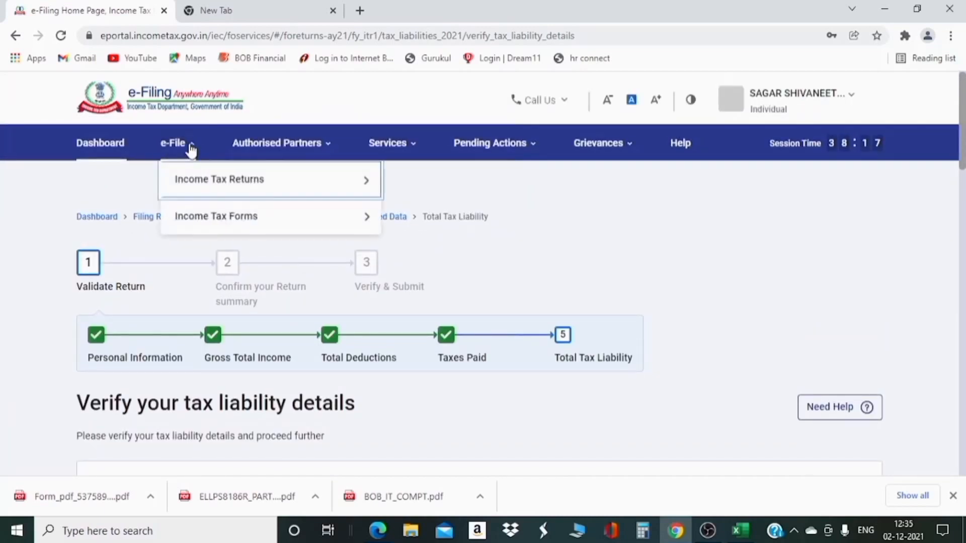
mouse_move(259, 219)
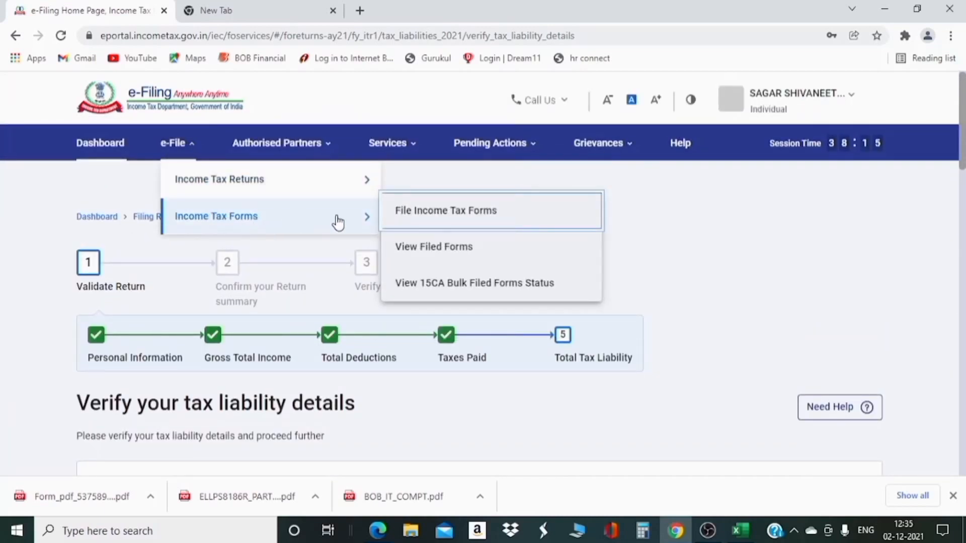
left_click(451, 222)
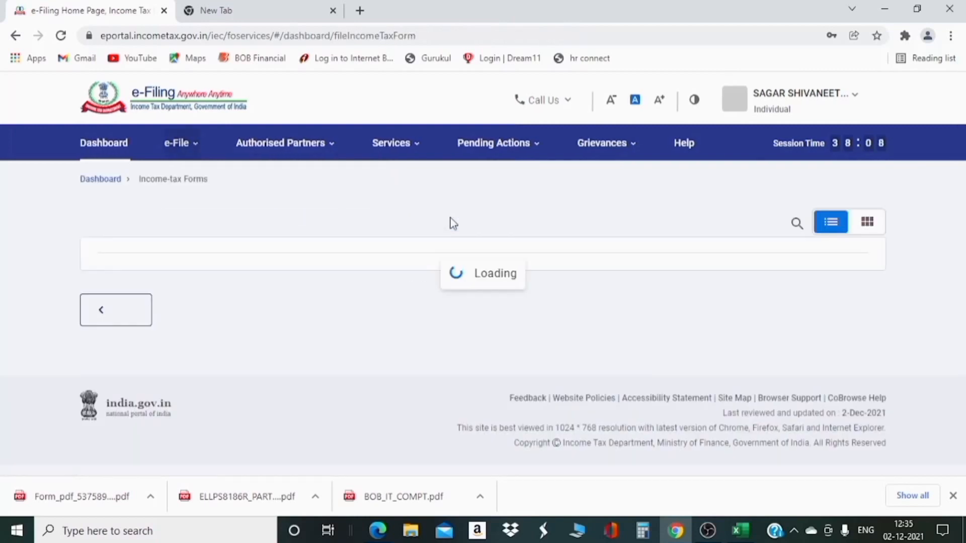
scroll(452, 224, "down", 2)
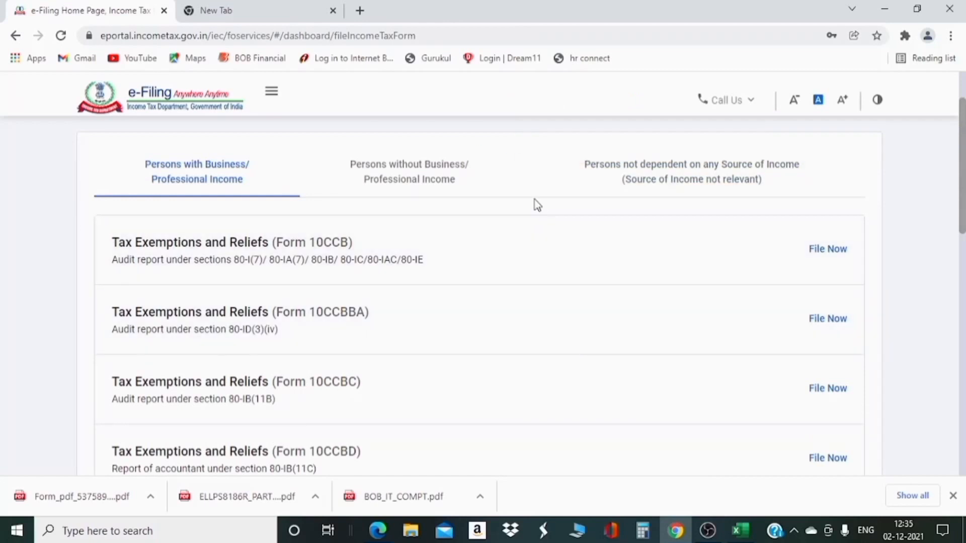
left_click(422, 185)
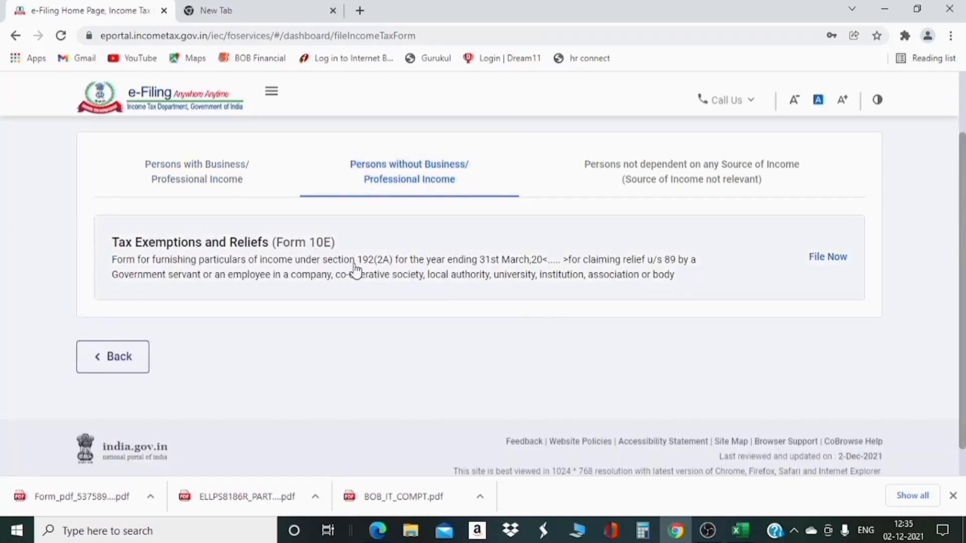
left_click(833, 260)
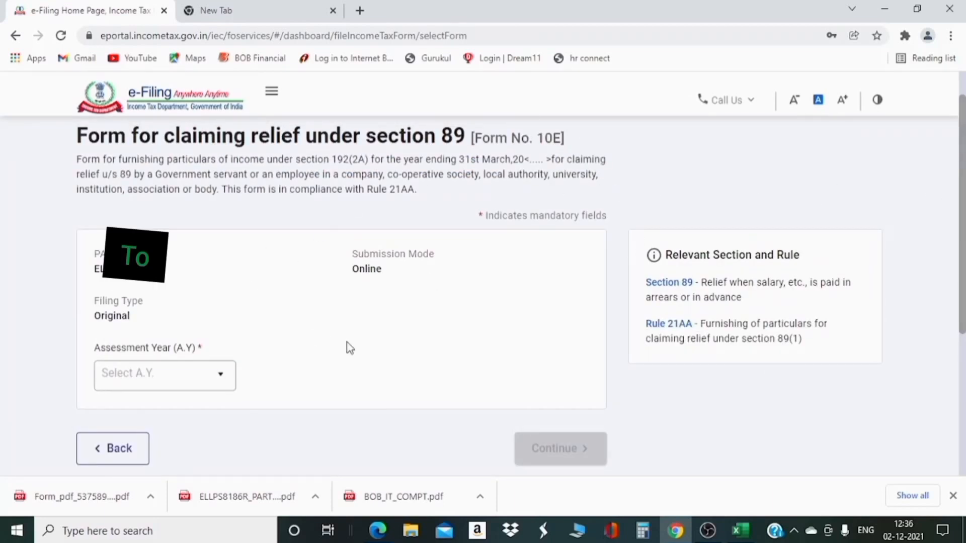
Set the Form 10E assessment year to 2021-22 and proceed past the instructions to start the form.
left_click(218, 383)
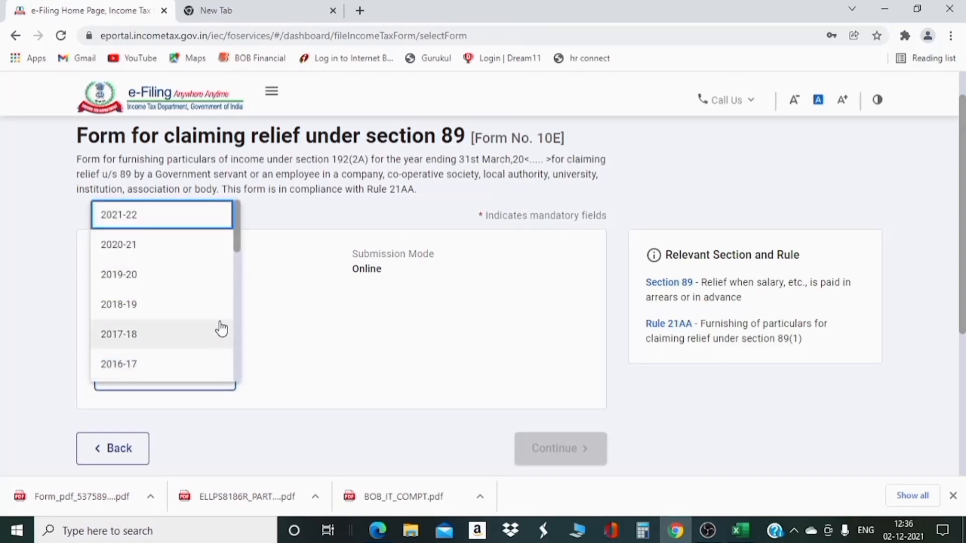
left_click(216, 227)
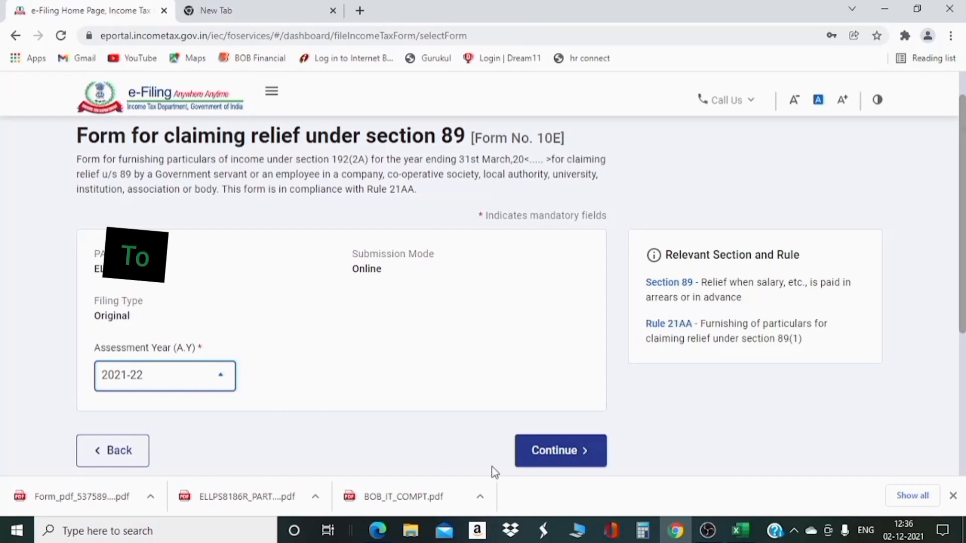
left_click(570, 462)
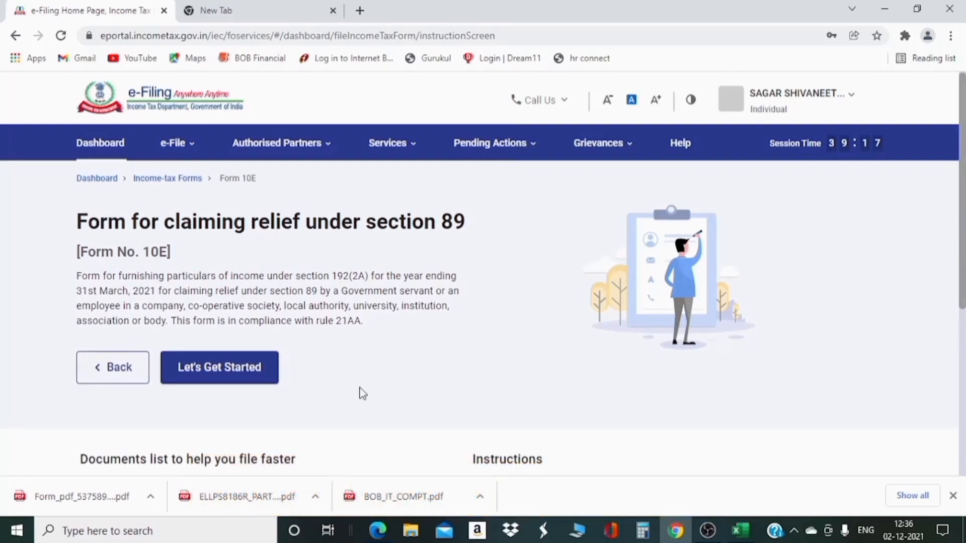
left_click(235, 378)
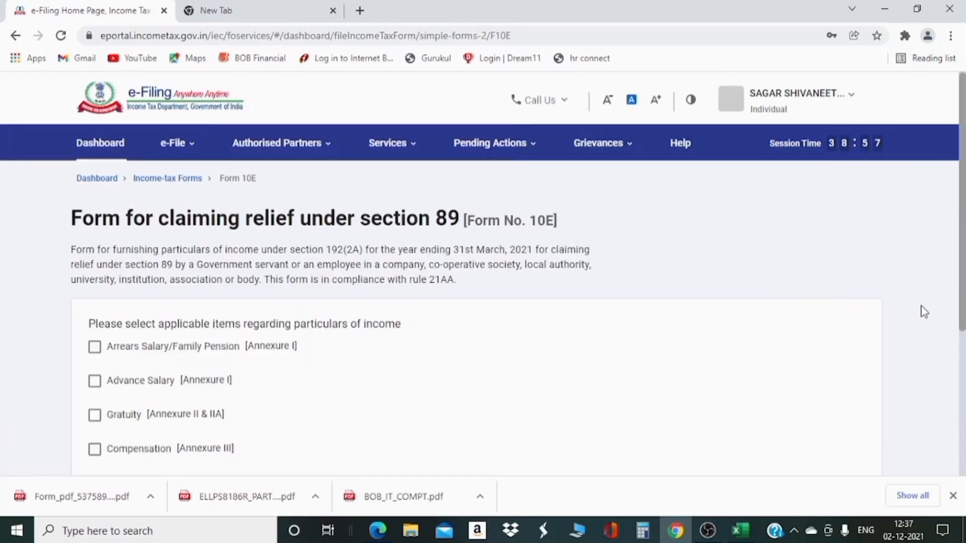
Select Arrears Salary/Family Pension [Annexure I] as the applicable income item and continue to the form sections.
left_click_drag(964, 277, 964, 300)
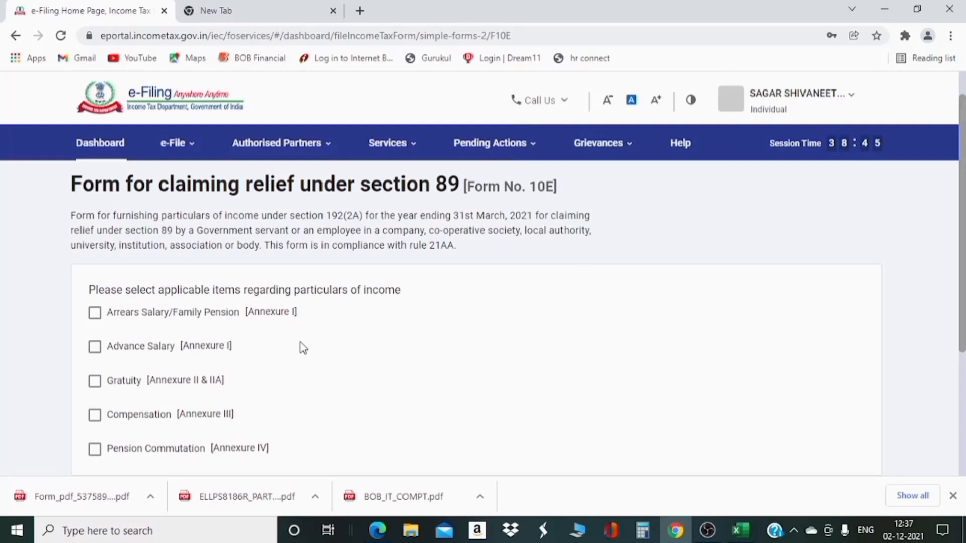
left_click(96, 316)
scroll(964, 248, "down", 1)
scroll(964, 248, "down", 2)
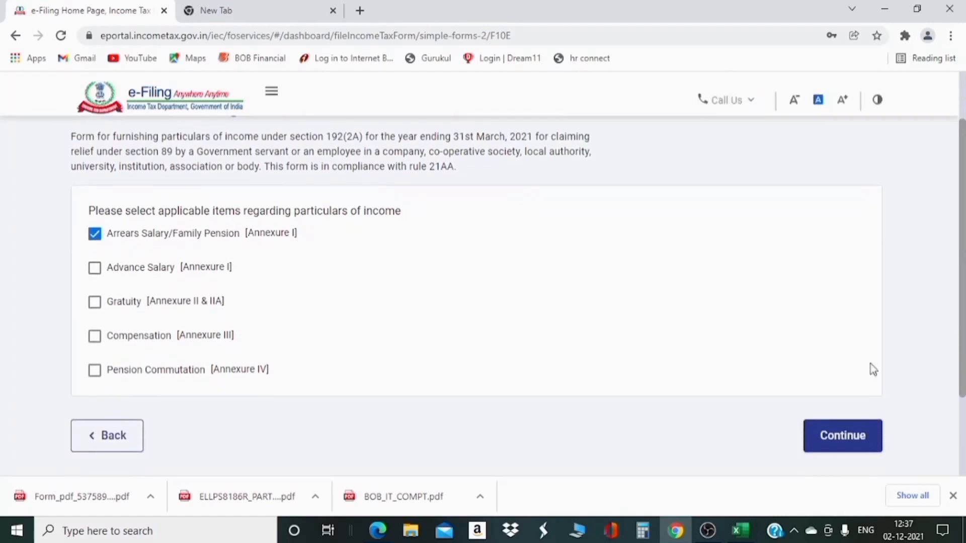
left_click(847, 447)
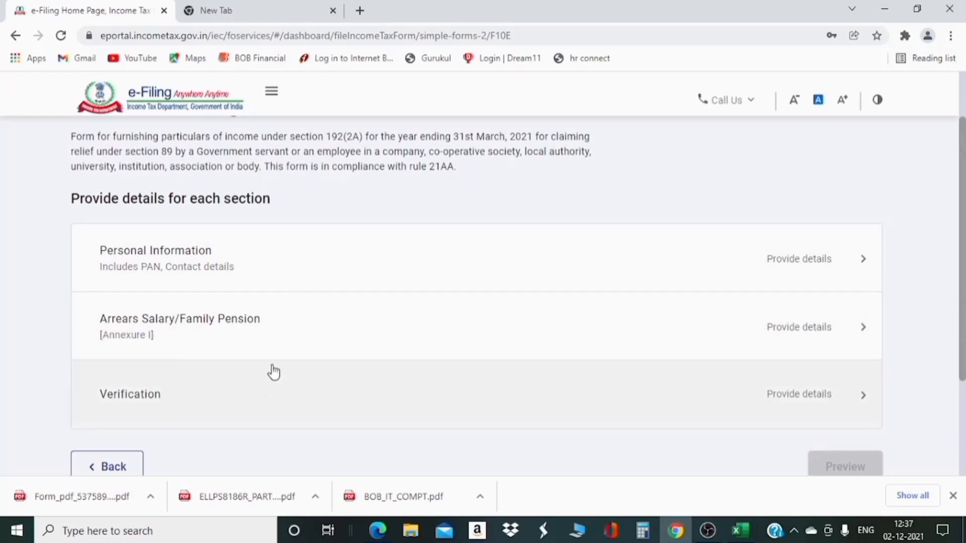
Open the Personal Information section of Form 10E and save its pre-filled details.
left_click(248, 256)
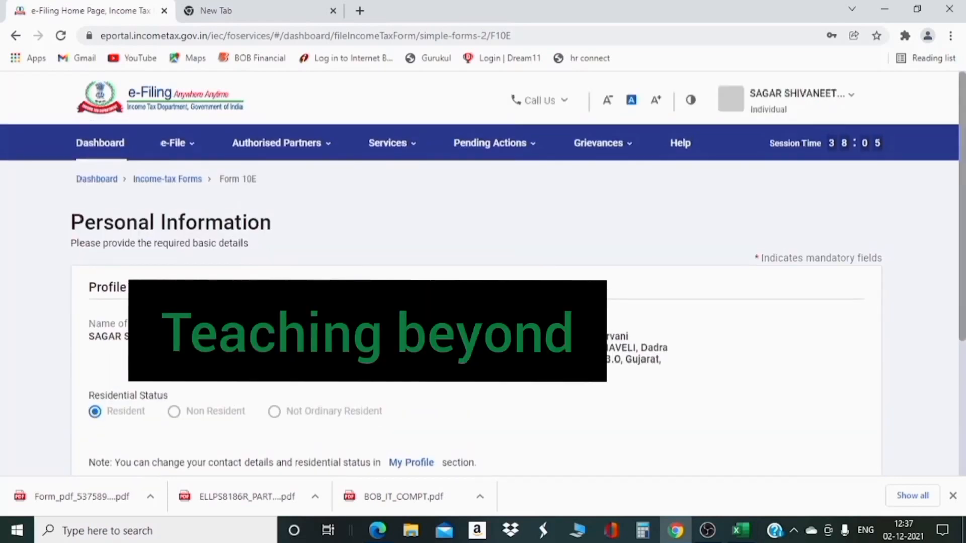
left_click_drag(963, 272, 964, 327)
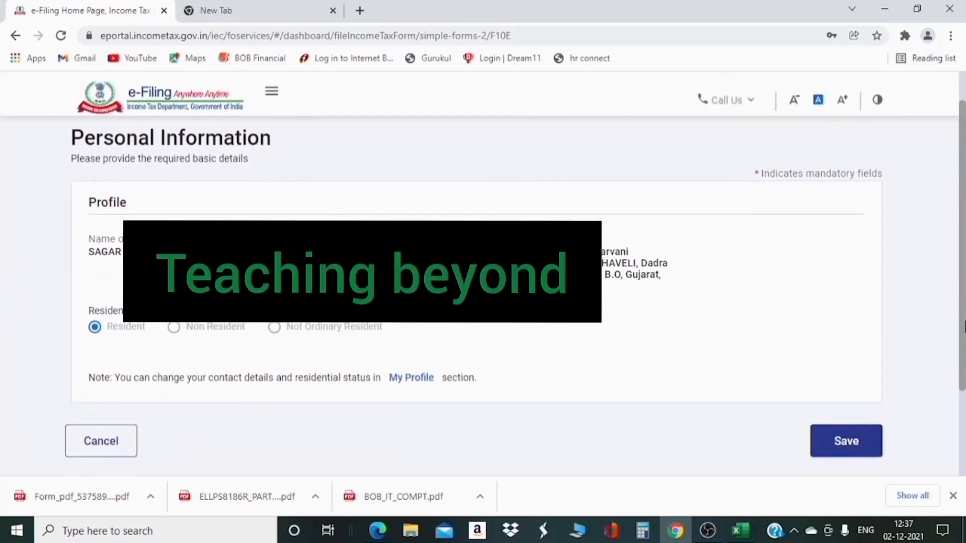
left_click(849, 453)
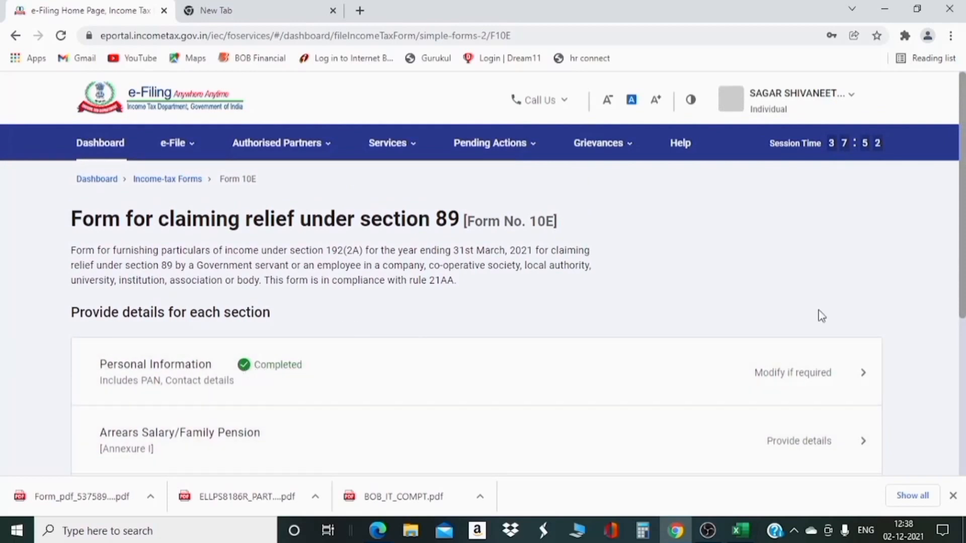
Open the Arrears Salary/Family Pension [Annexure I] section of Form 10E to provide its details.
scroll(962, 347, "down", 1)
left_click_drag(962, 348, 767, 364)
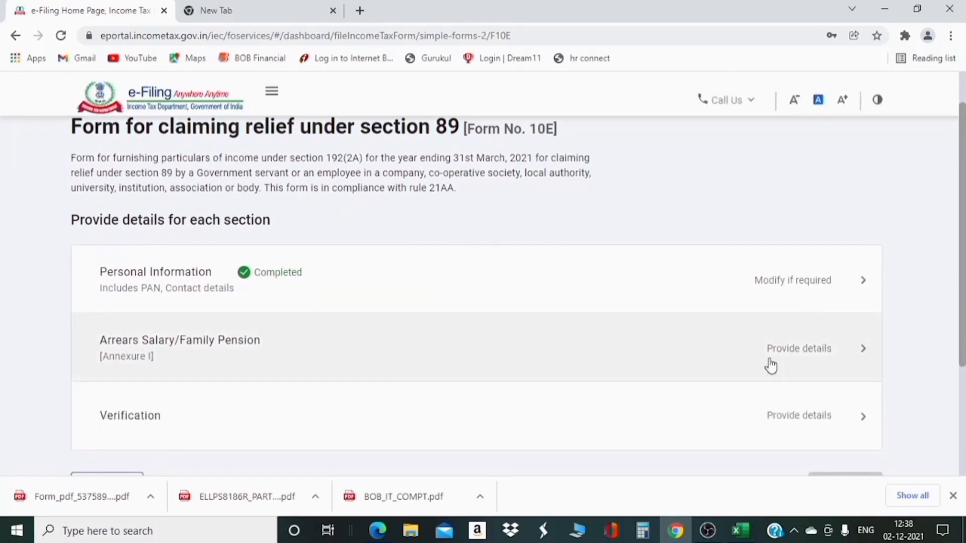
left_click(179, 345)
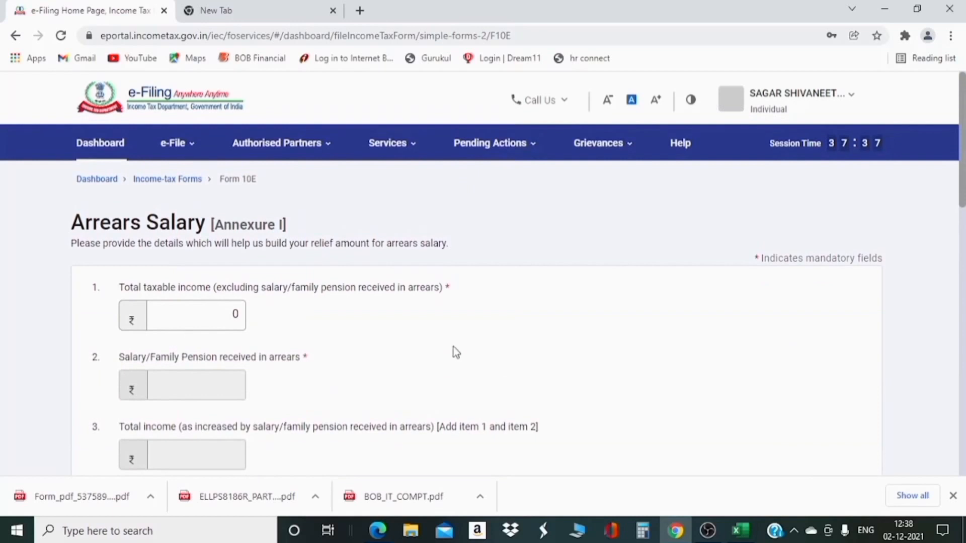
left_click_drag(964, 191, 964, 207)
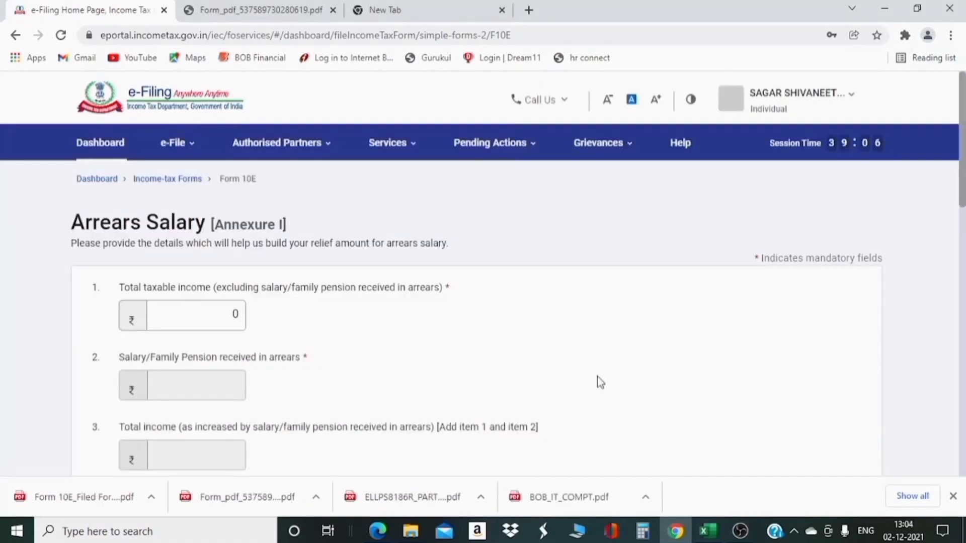
Switch to the salary arrears workbook in Excel and highlight the total income in cell E3 of Sheet2 in yellow.
left_click_drag(121, 287, 205, 287)
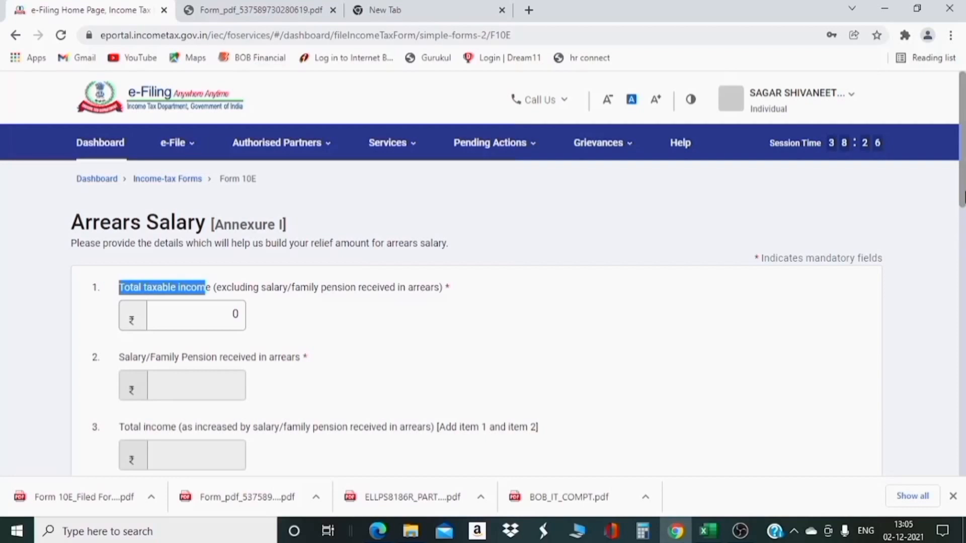
left_click_drag(951, 244, 956, 221)
left_click(384, 371)
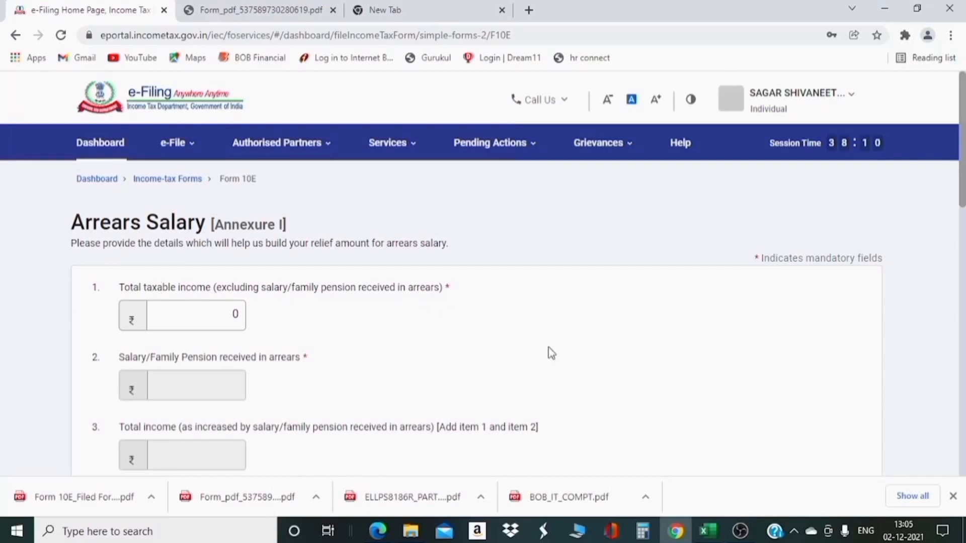
left_click(709, 532)
left_click(329, 250)
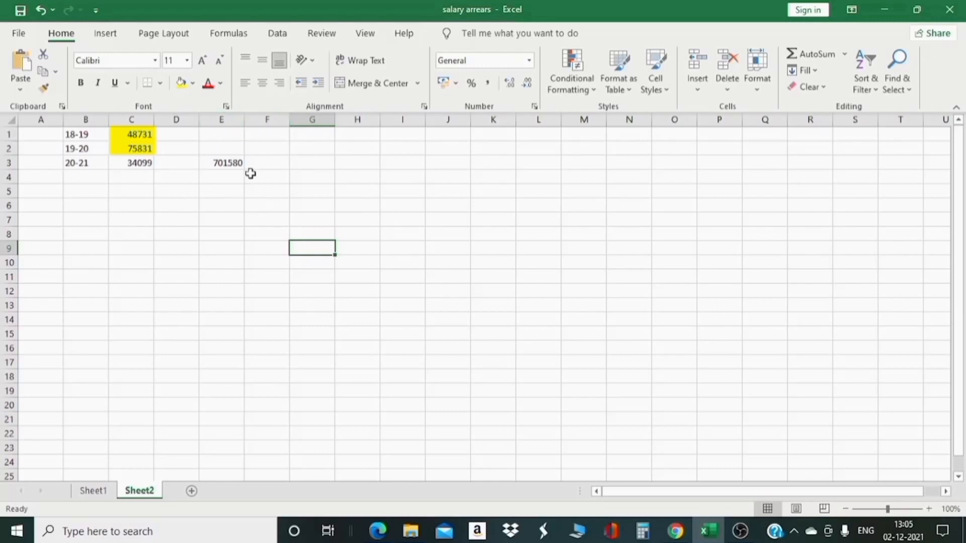
left_click(231, 164)
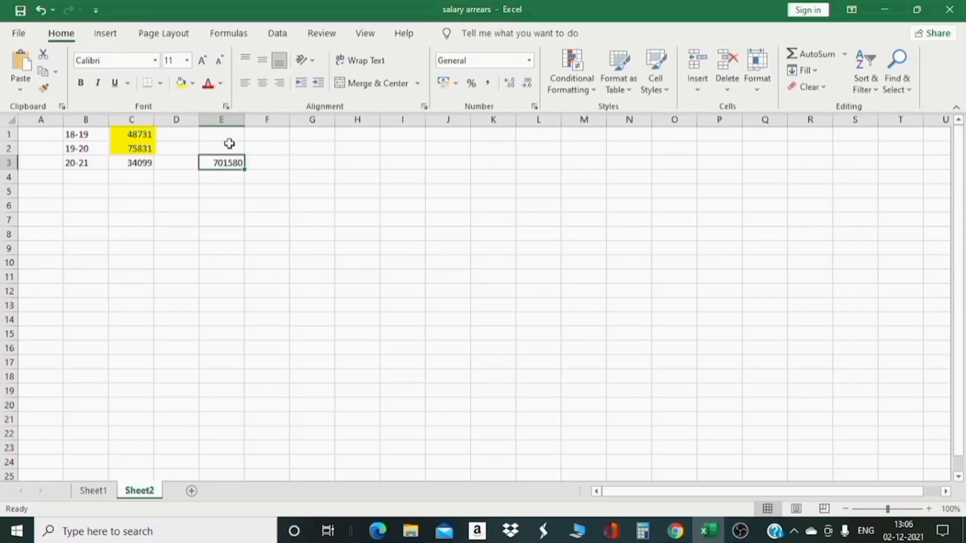
left_click(182, 83)
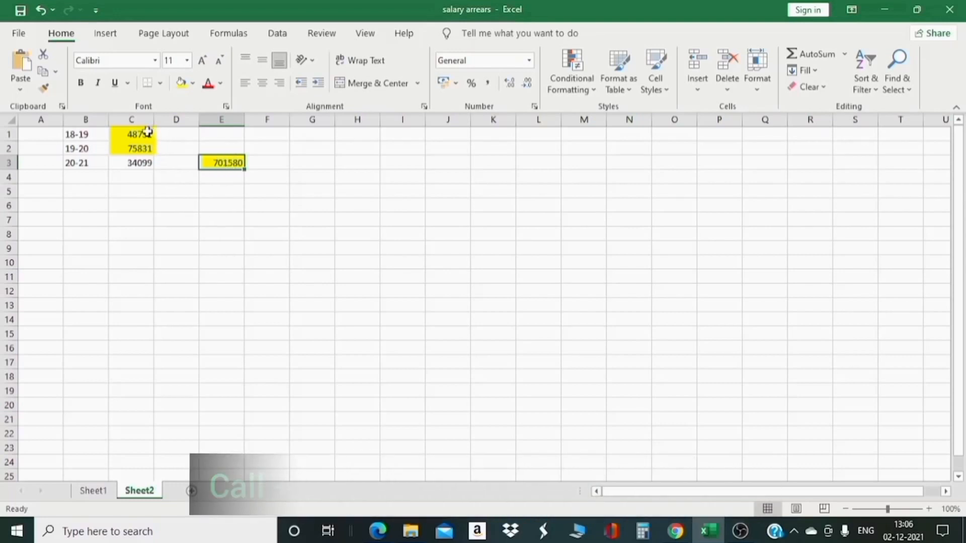
In cell E5, subtract the 18-19 and 19-20 arrears from the total income with the formula =E3-C1-C2.
left_click_drag(145, 134, 94, 149)
left_click(95, 138)
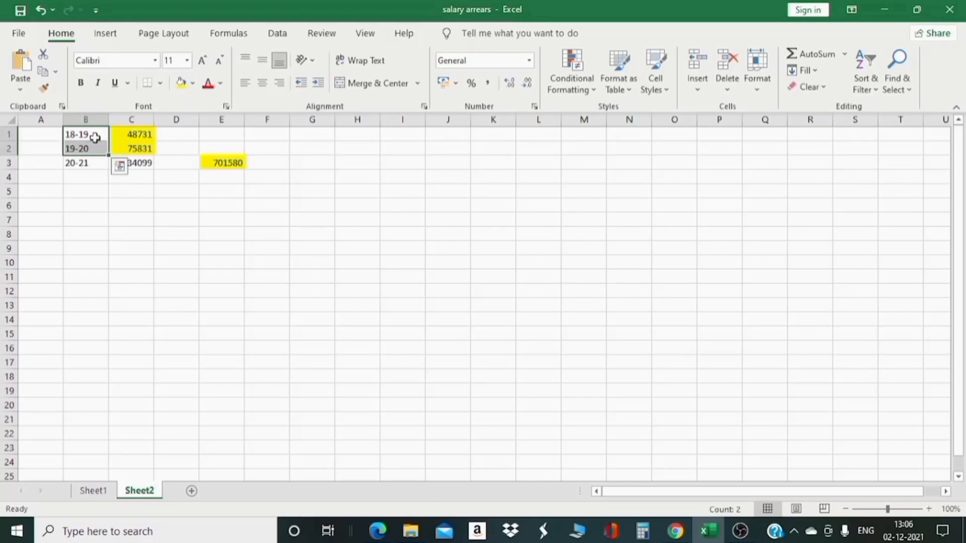
left_click(216, 191)
type("=")
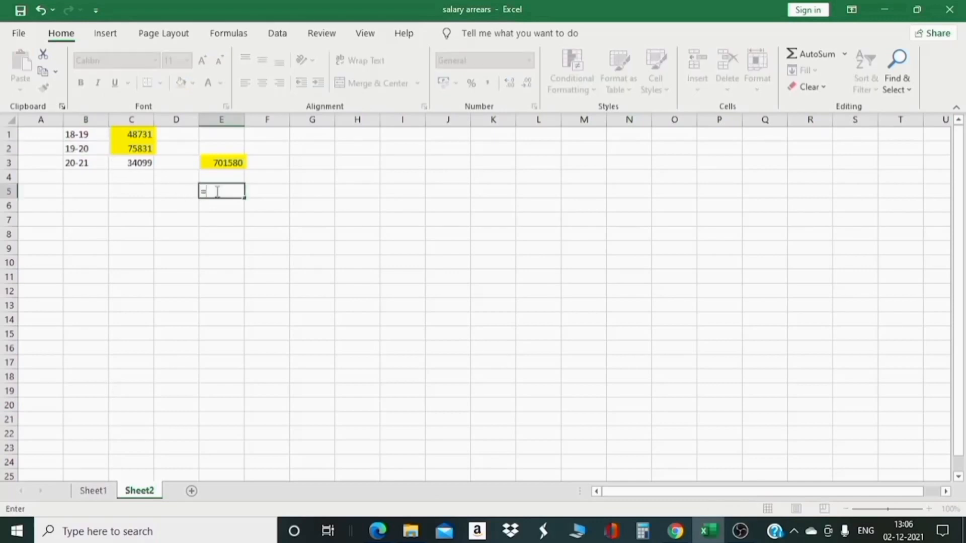
left_click(224, 162)
type("-")
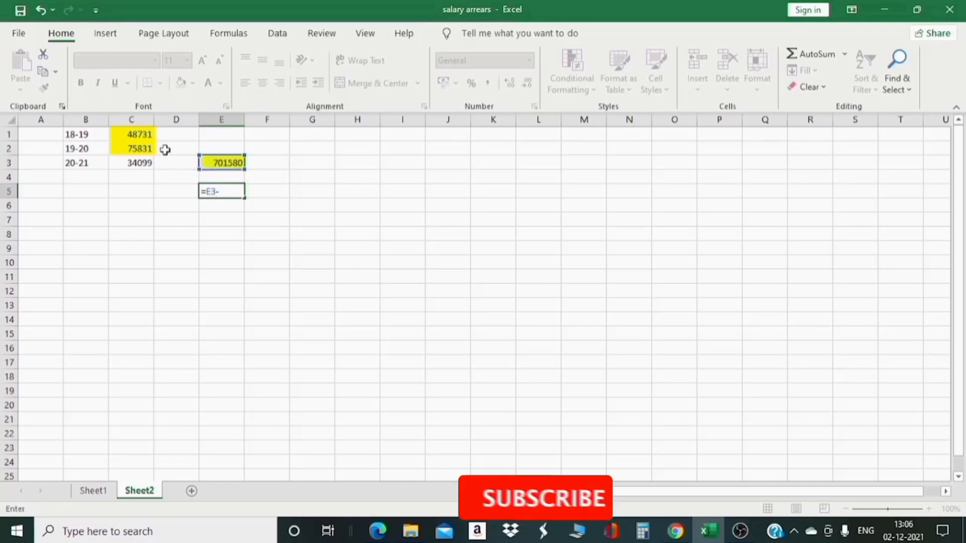
left_click(146, 134)
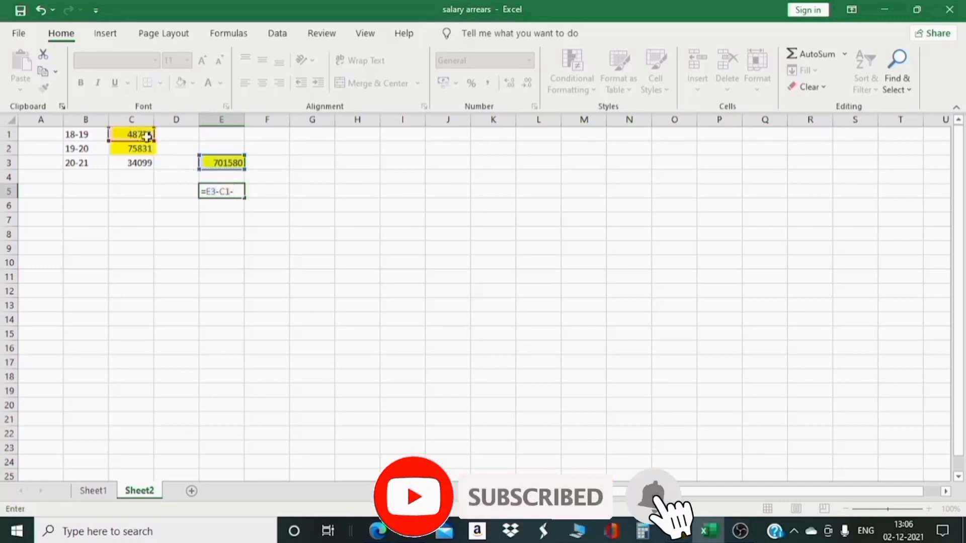
type("-")
left_click(143, 149)
key("Return")
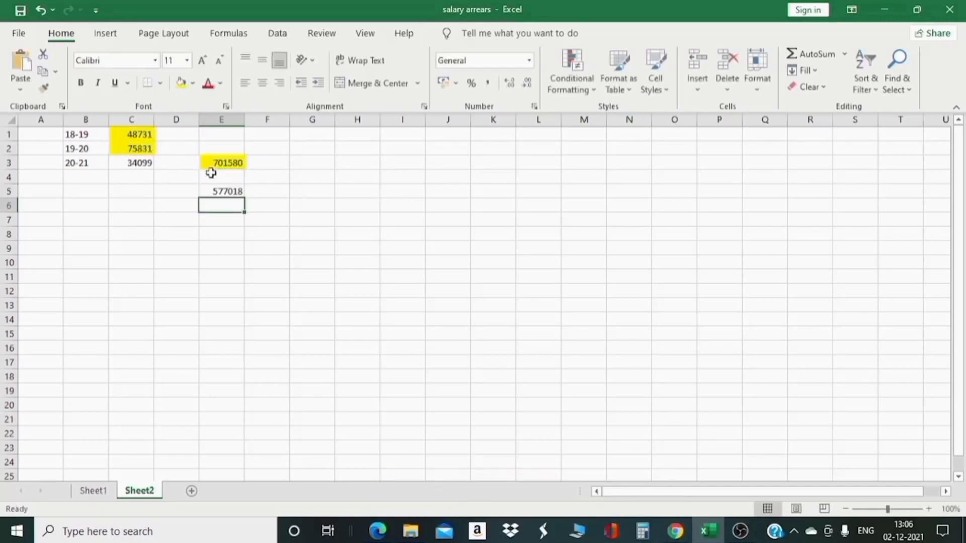
Switch back to Form 10E in Chrome and set the total taxable income excluding arrears to 5,77,018.
left_click(228, 191)
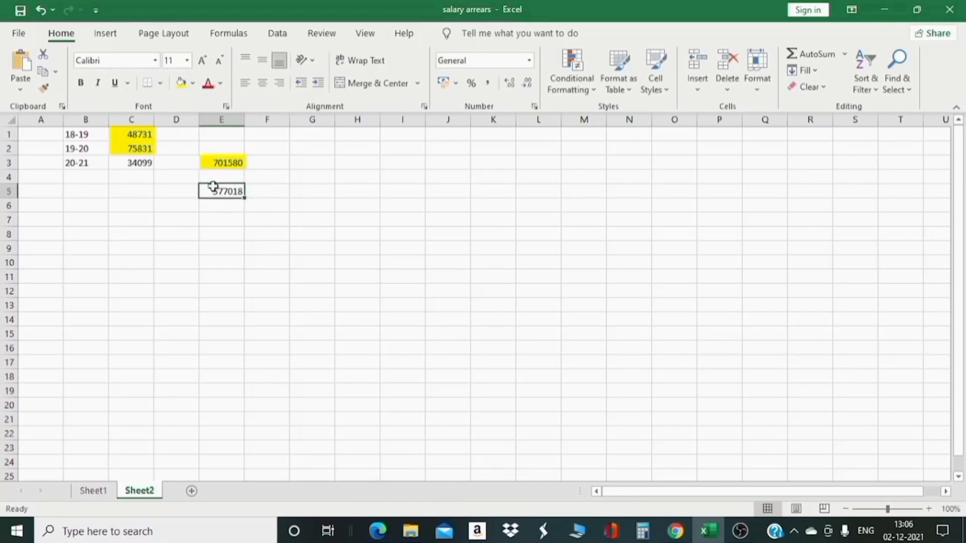
left_click(83, 135)
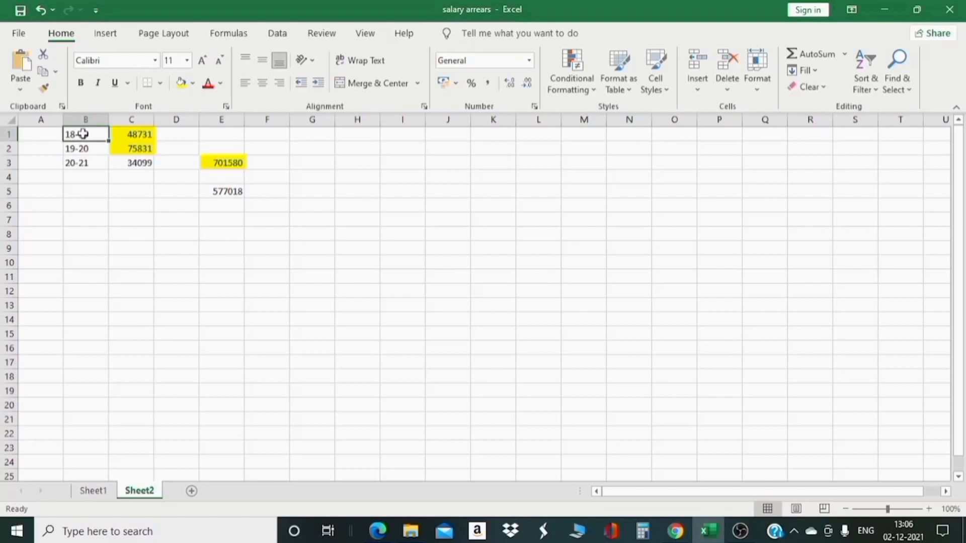
key("shift+Right")
key("shift+Down")
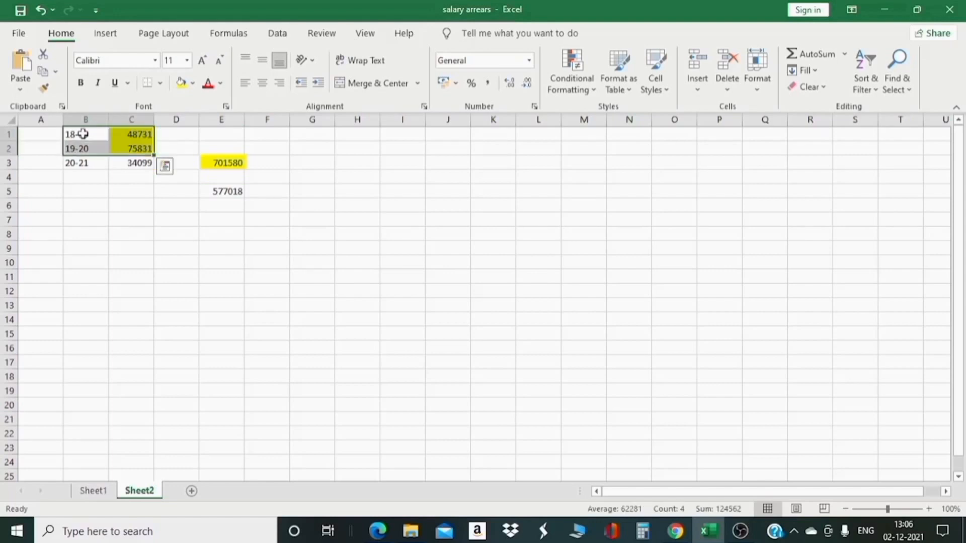
left_click(173, 204)
left_click(226, 187)
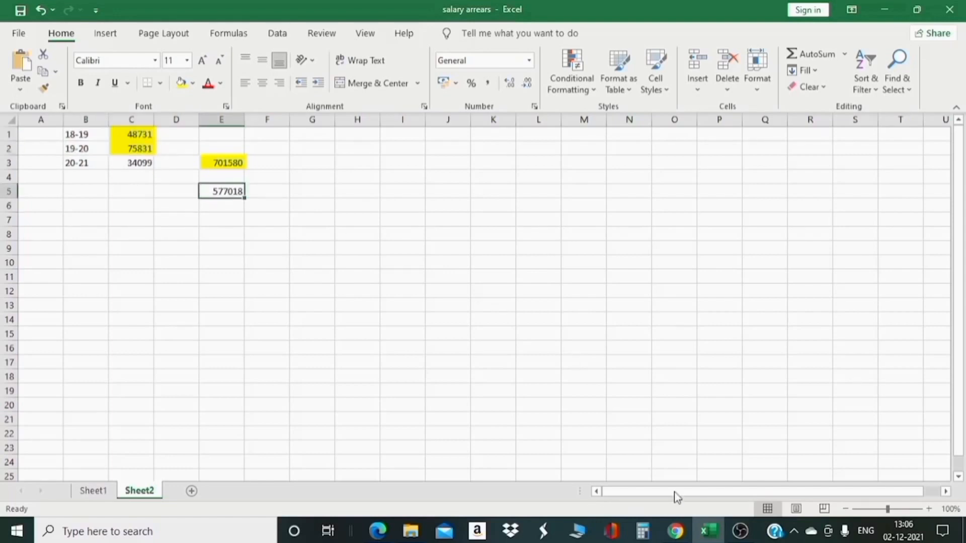
left_click(676, 531)
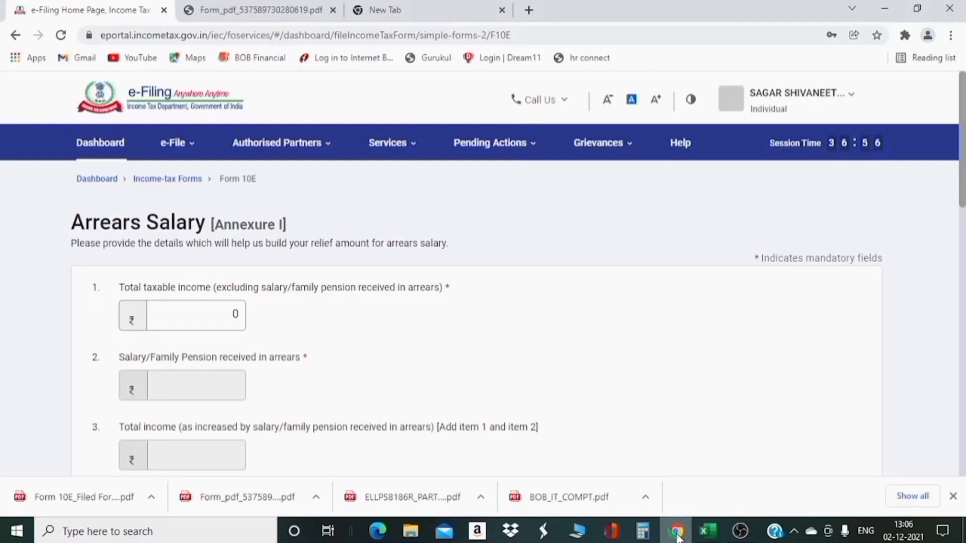
left_click(239, 312)
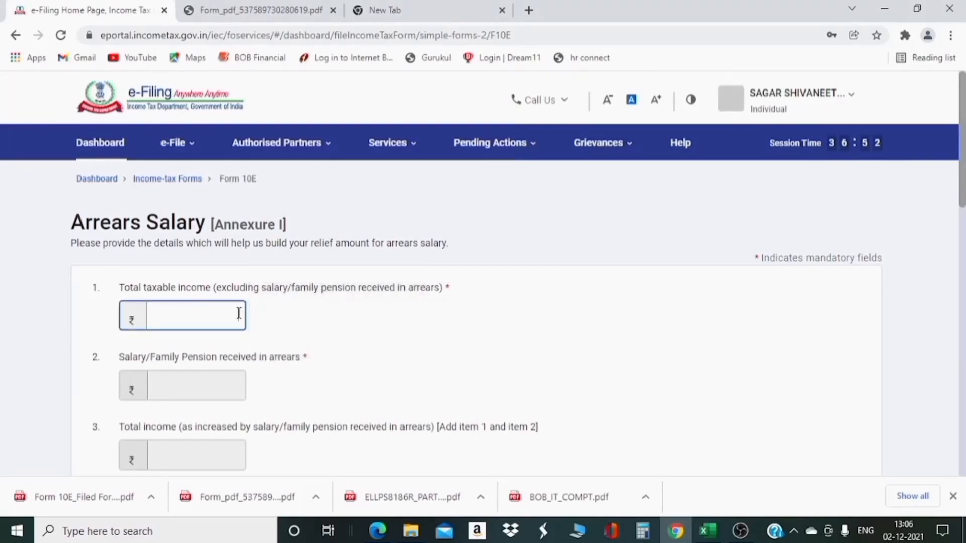
type("5,77,01")
type("8")
left_click(372, 329)
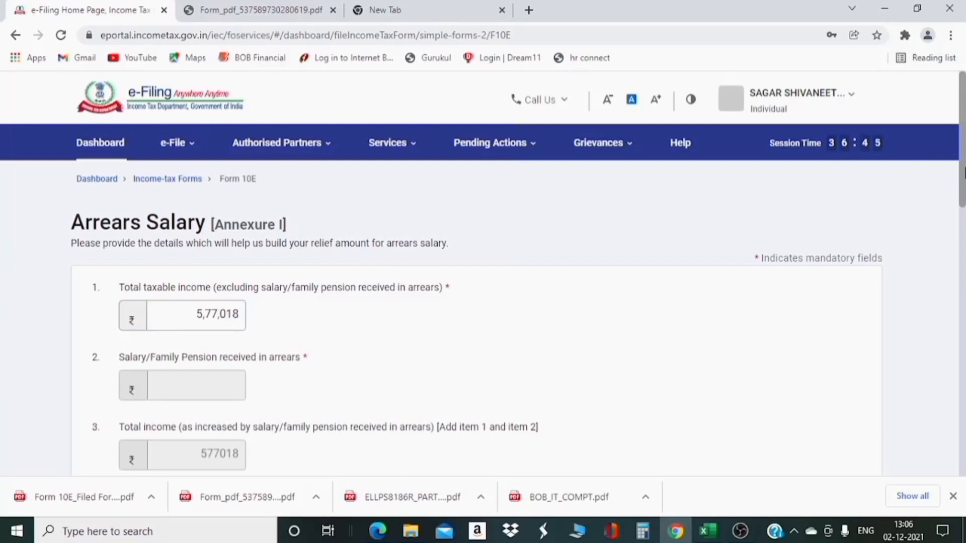
Start a new detail entry in Table 'A' for salary arrears relating to different previous years.
left_click_drag(964, 178, 964, 226)
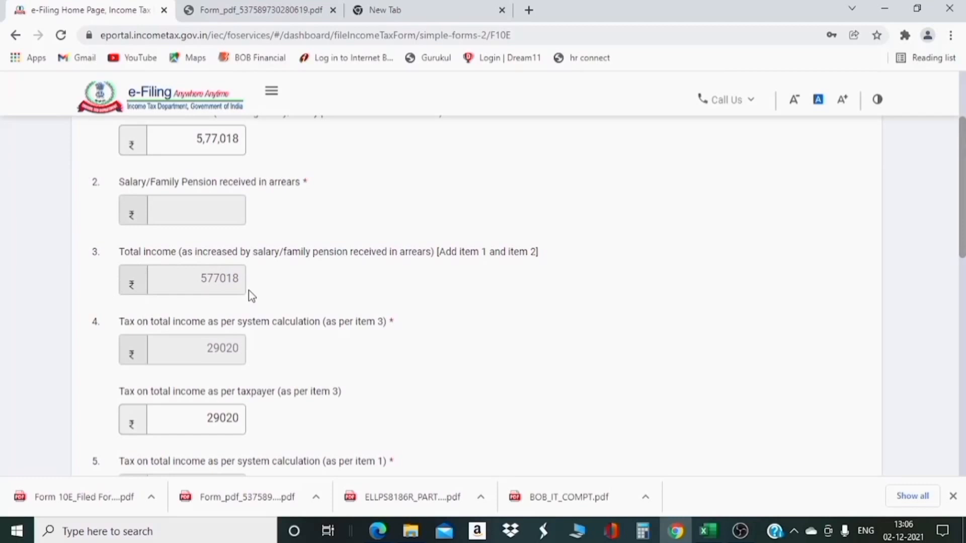
left_click_drag(964, 218, 965, 246)
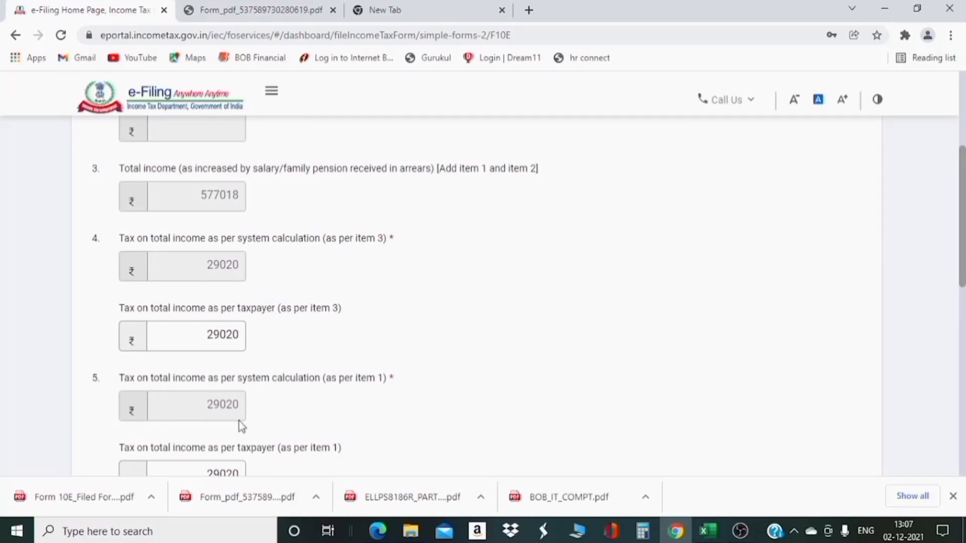
scroll(429, 399, "down", 1)
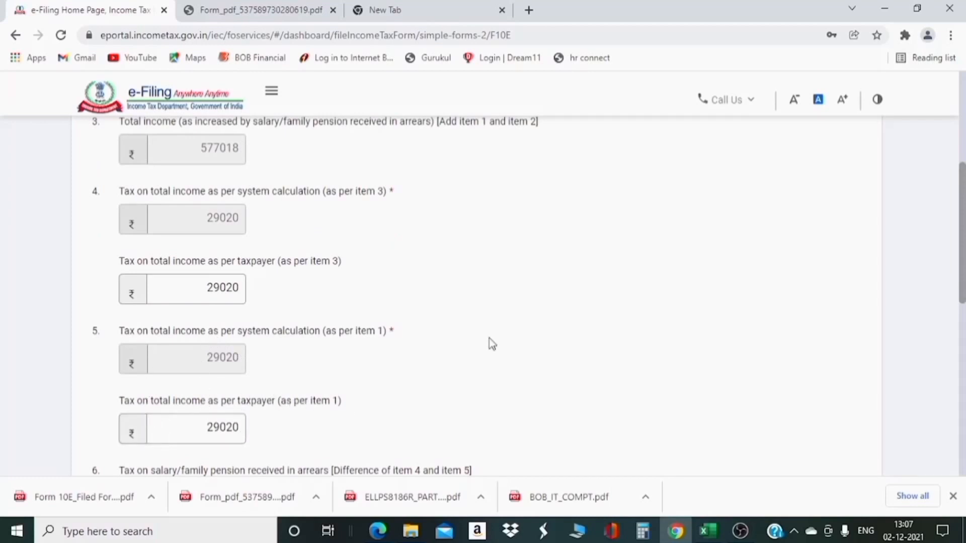
scroll(639, 151, "up", 4)
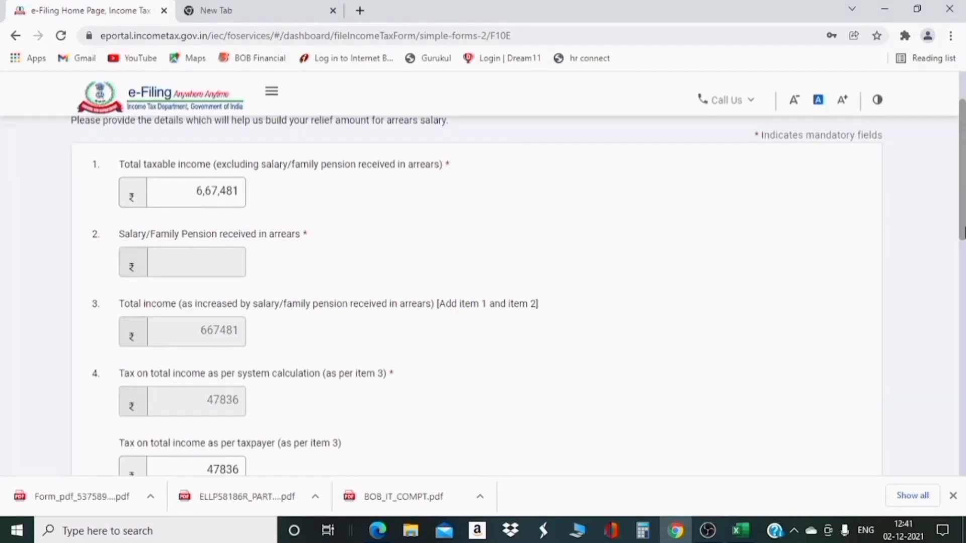
scroll(483, 292, "down", 3)
left_click_drag(962, 275, 963, 385)
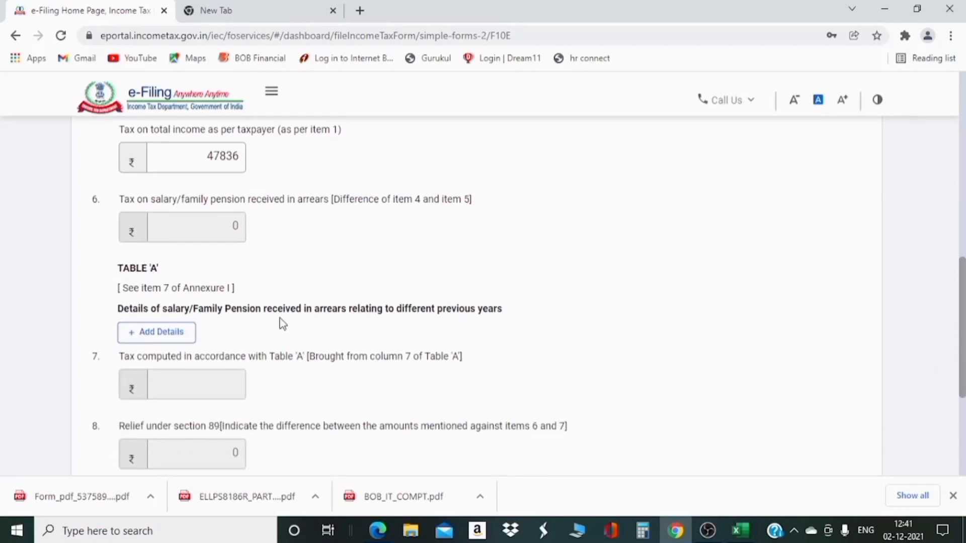
left_click(163, 343)
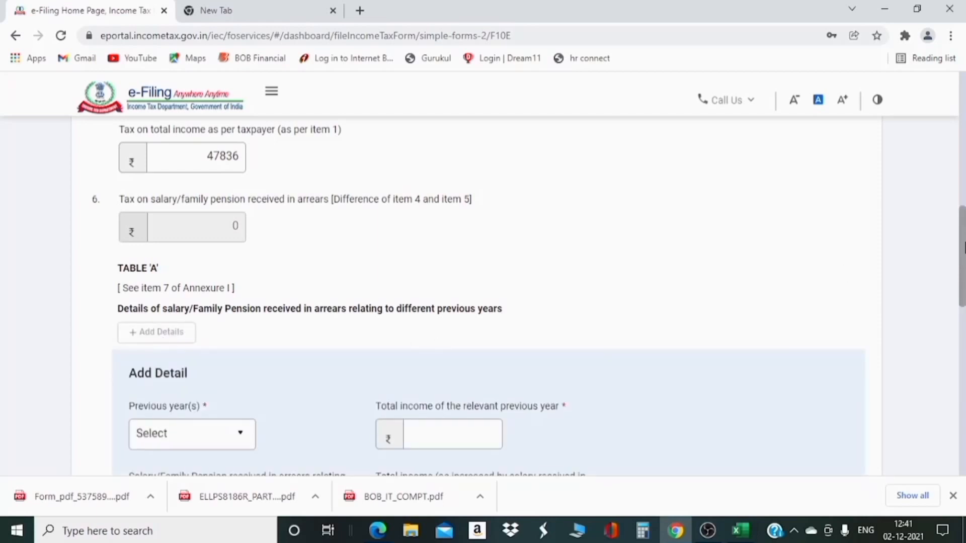
left_click_drag(964, 247, 963, 285)
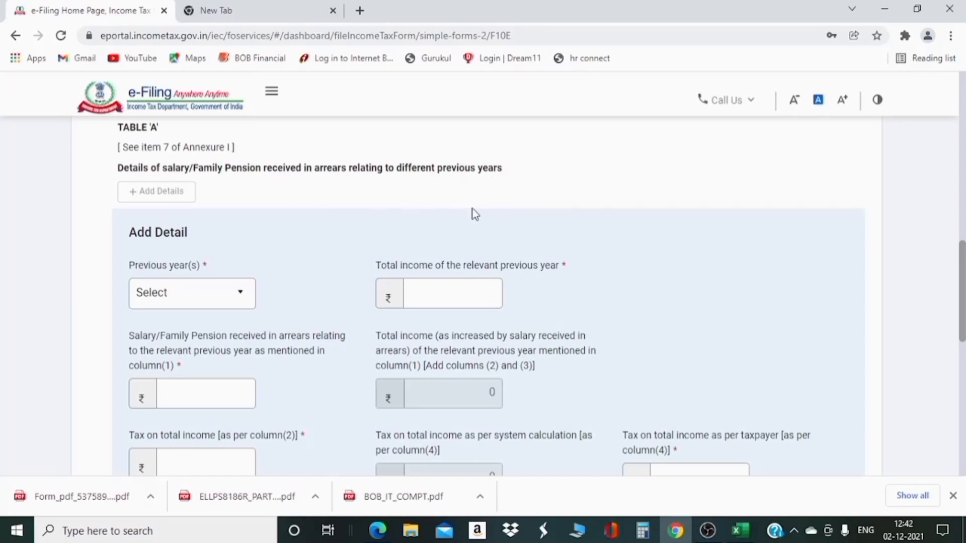
Check the first arrears year in the Excel workbook and set the Table 'A' entry's previous year to 2018-19 in Chrome.
left_click(740, 530)
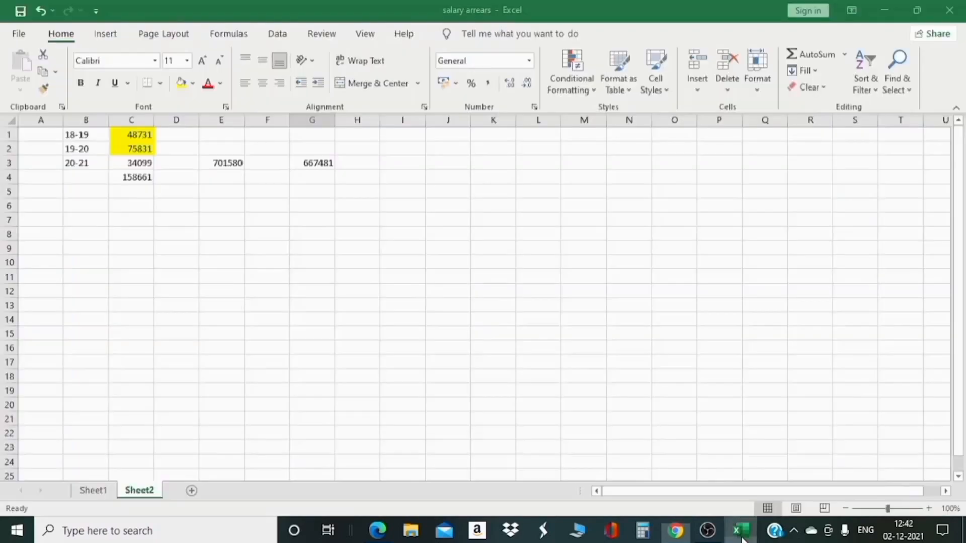
left_click(83, 134)
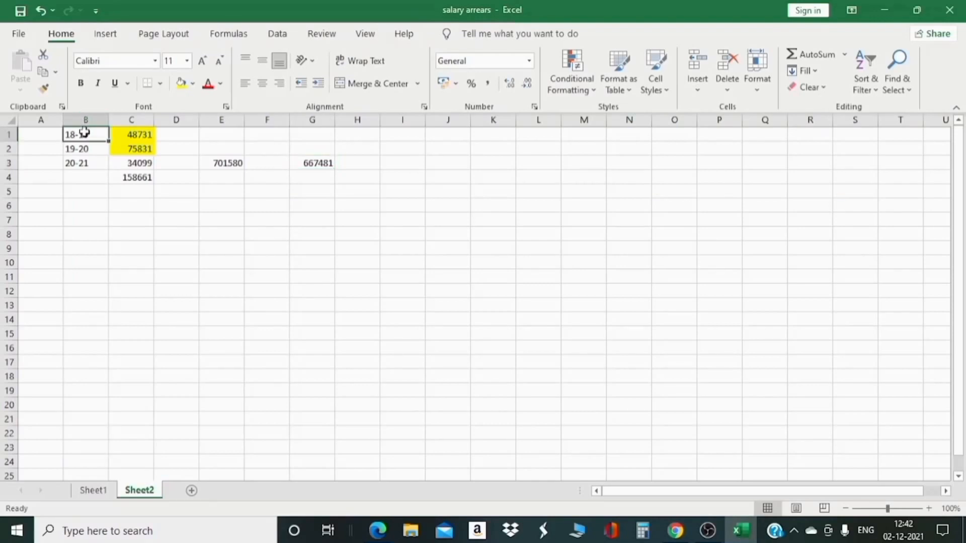
left_click(676, 530)
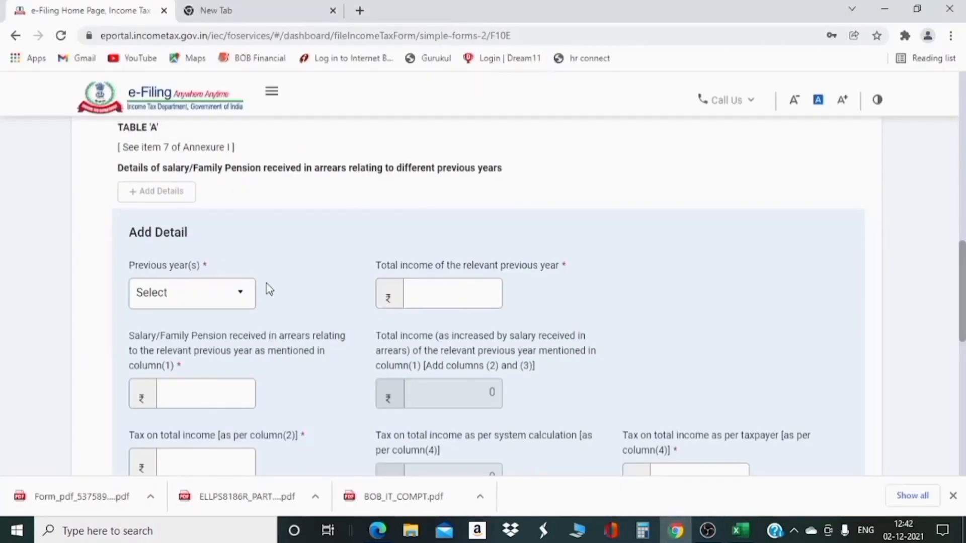
left_click(240, 302)
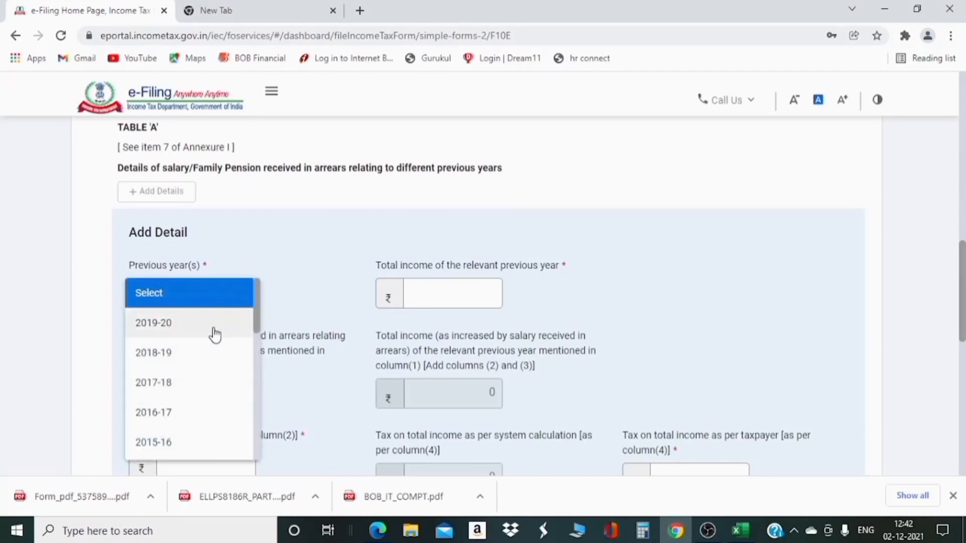
left_click(204, 354)
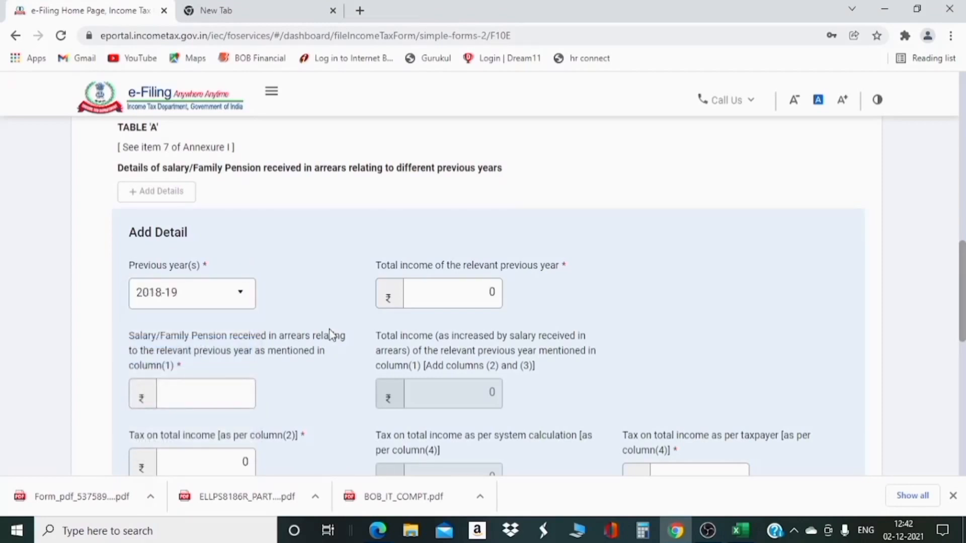
Open the downloaded Form_pdf file to look up the total income of the relevant previous year.
left_click_drag(382, 262, 532, 265)
left_click(347, 294)
left_click(72, 496)
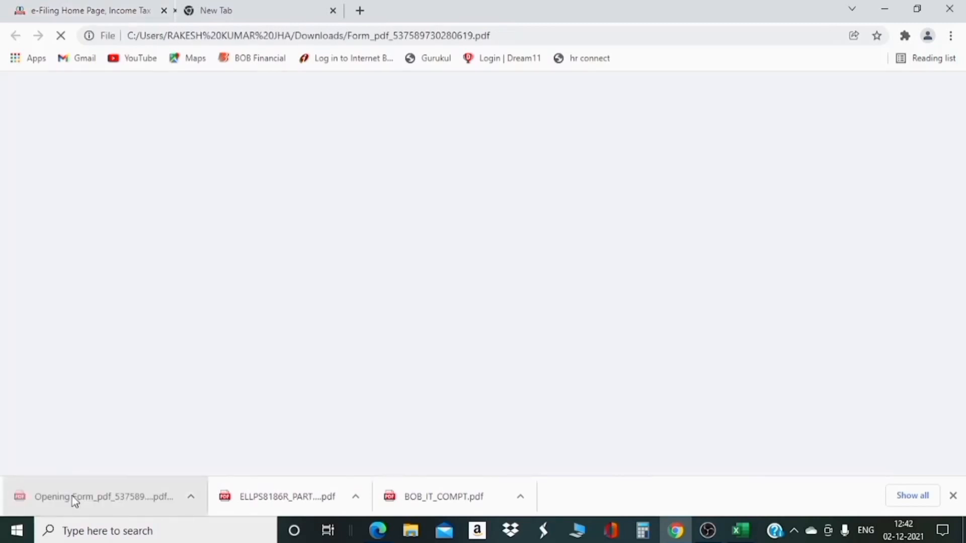